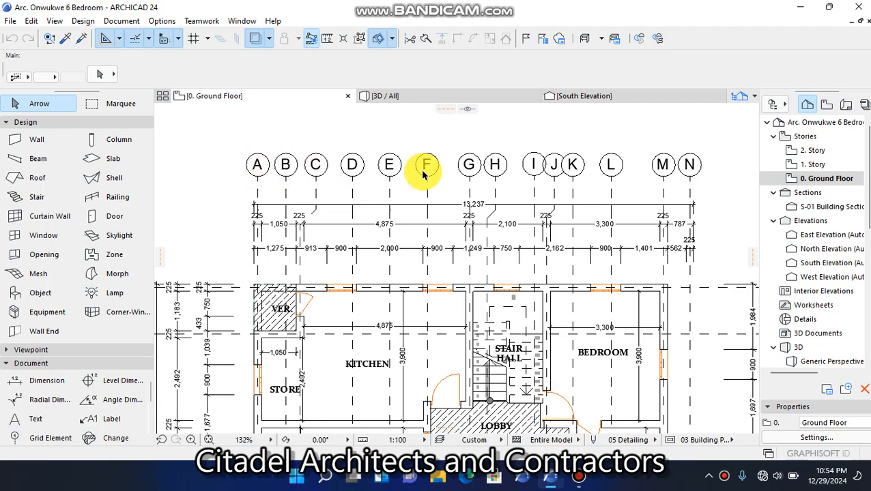
Examine the ground floor plan's lettered and numbered grid lines, their markers and the dimension chains around the building
scroll(325, 223, down, 4)
scroll(330, 205, up, 2)
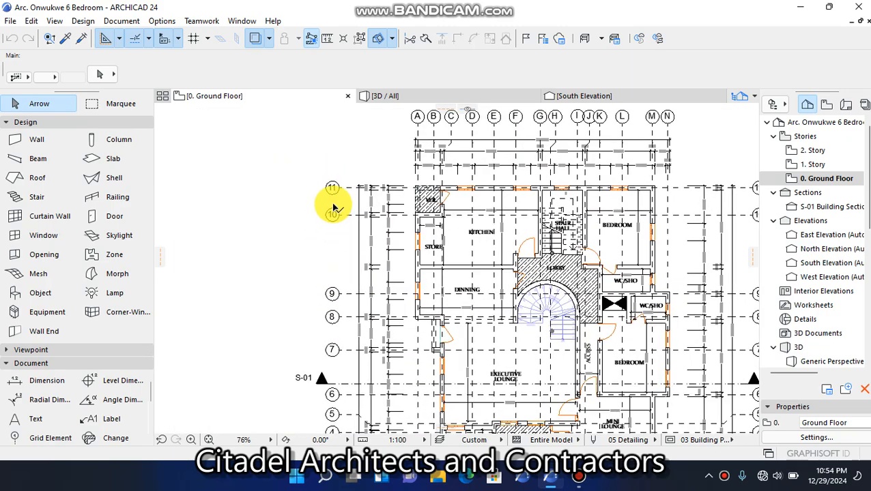
scroll(441, 185, up, 2)
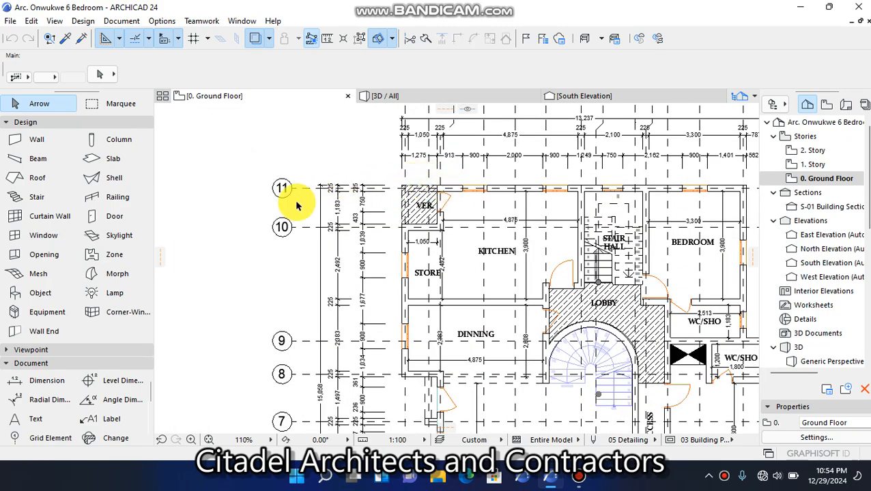
scroll(282, 186, down, 5)
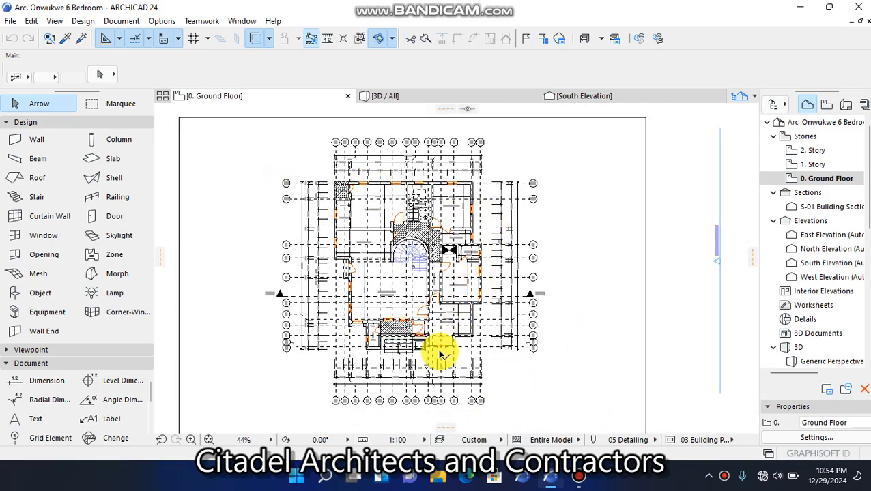
scroll(385, 371, up, 4)
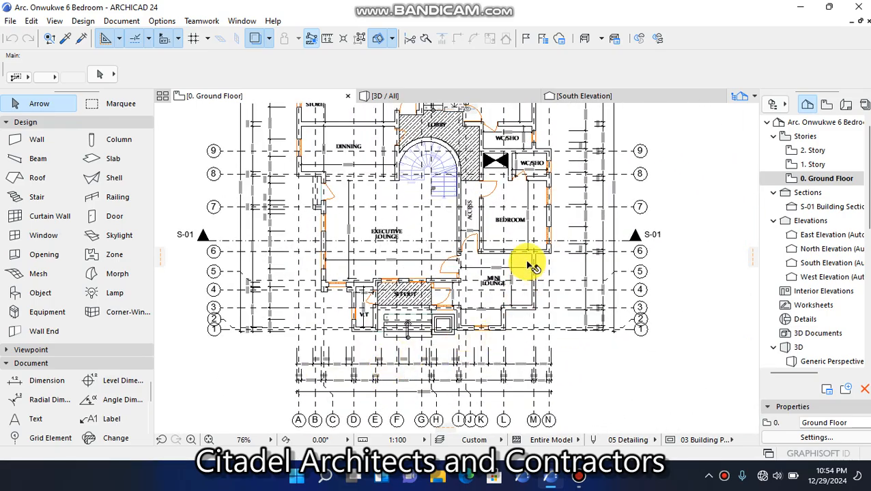
scroll(534, 249, up, 3)
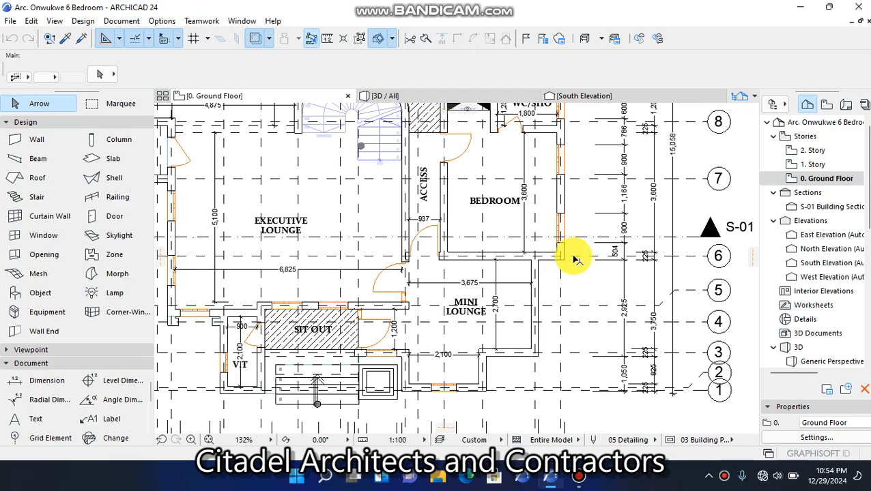
scroll(576, 259, down, 2)
scroll(597, 311, down, 2)
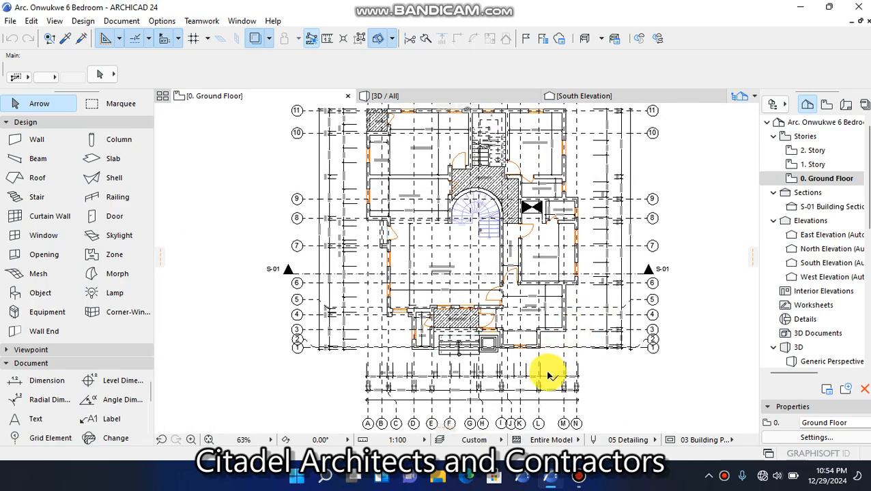
scroll(385, 292, down, 2)
scroll(334, 330, up, 5)
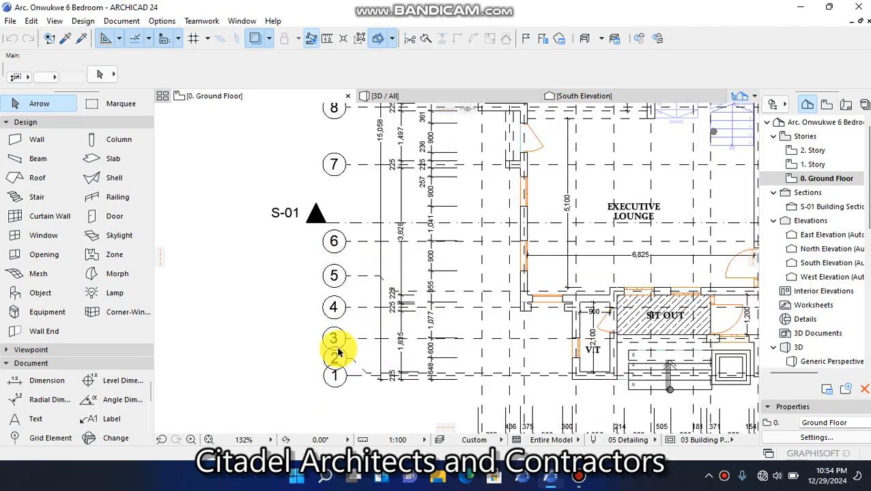
scroll(317, 338, down, 3)
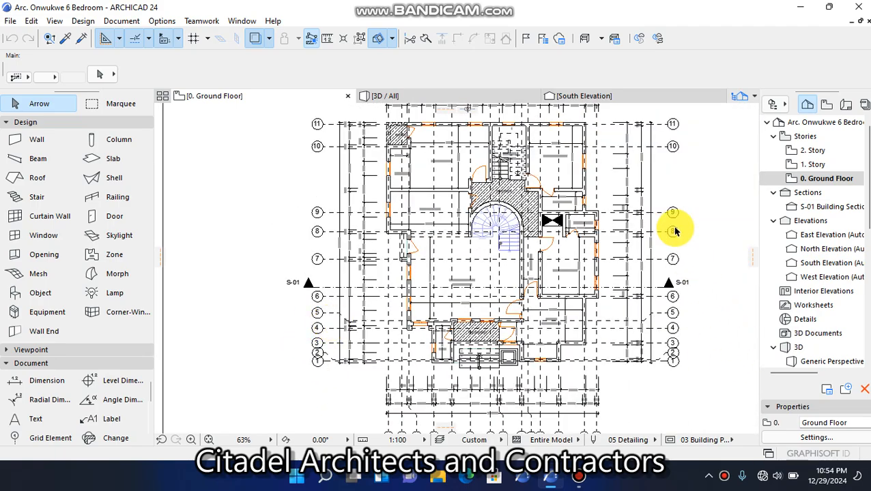
scroll(659, 124, up, 4)
scroll(657, 171, down, 4)
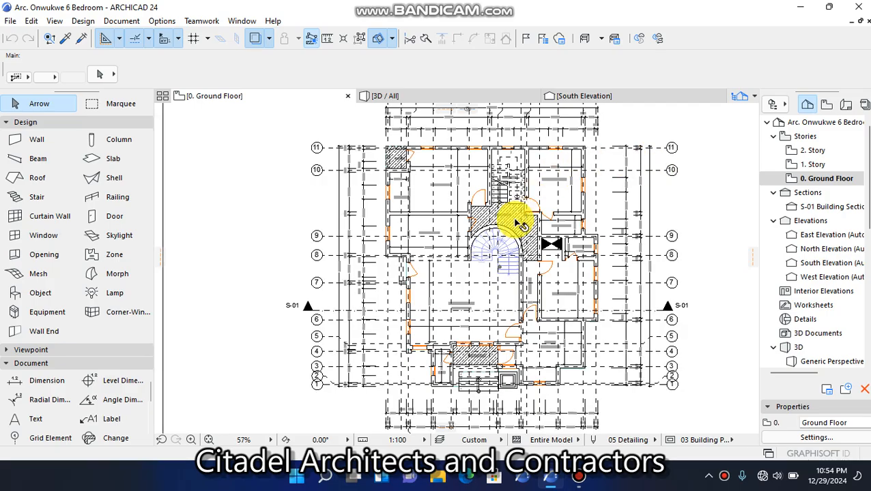
scroll(521, 126, up, 3)
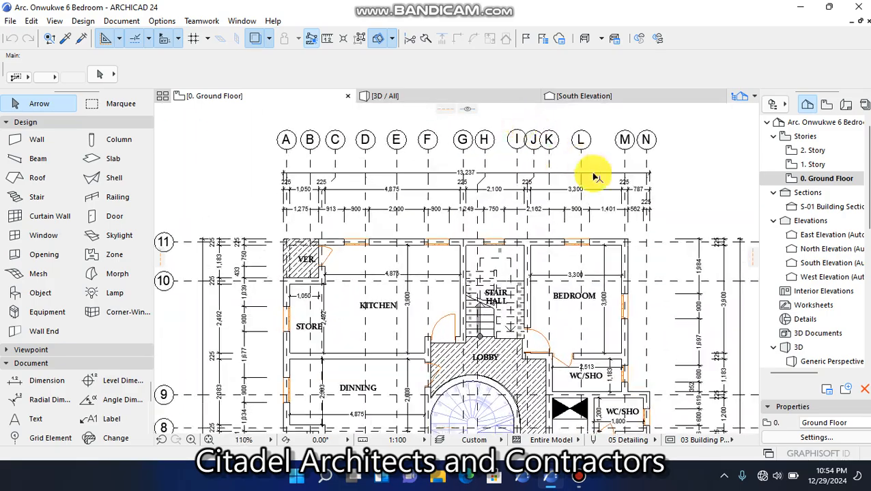
scroll(540, 179, down, 4)
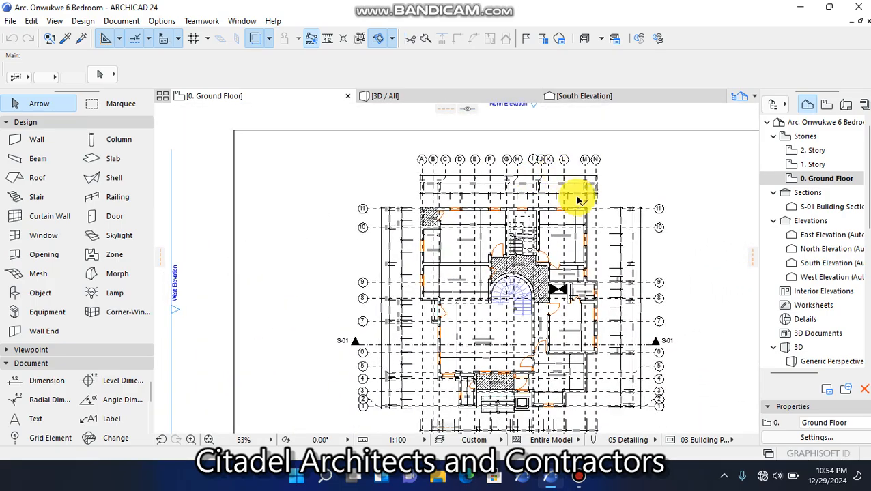
scroll(553, 190, up, 2)
scroll(476, 181, up, 2)
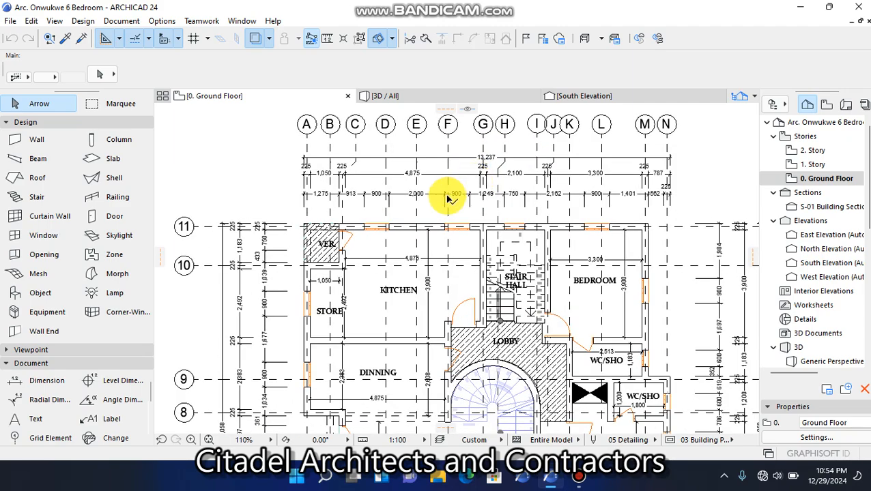
scroll(448, 199, down, 3)
scroll(448, 148, up, 3)
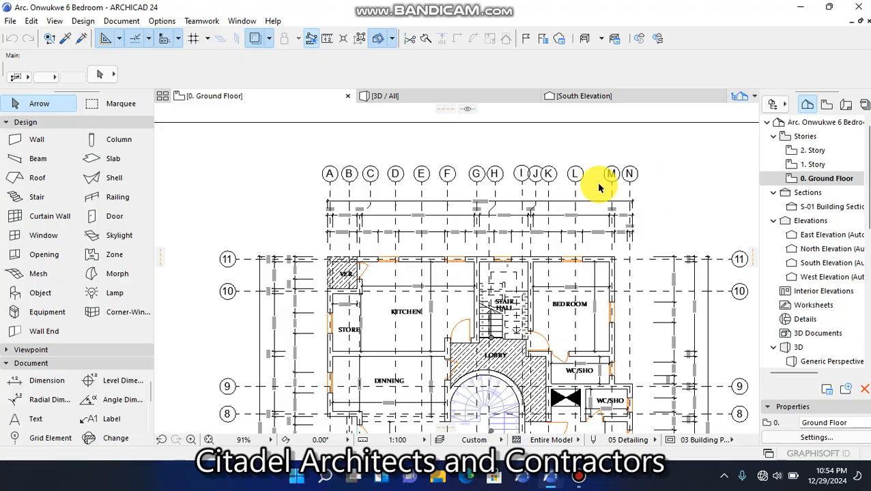
scroll(375, 150, down, 3)
scroll(362, 212, up, 3)
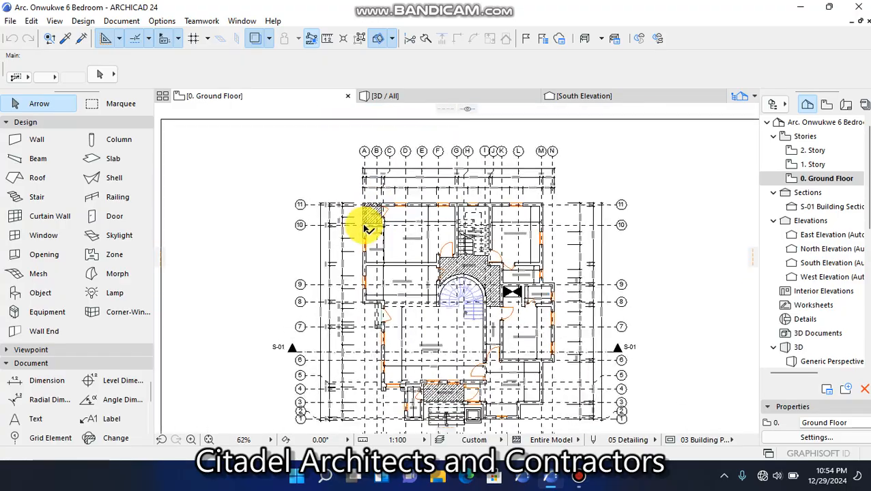
scroll(360, 196, up, 2)
scroll(414, 249, down, 4)
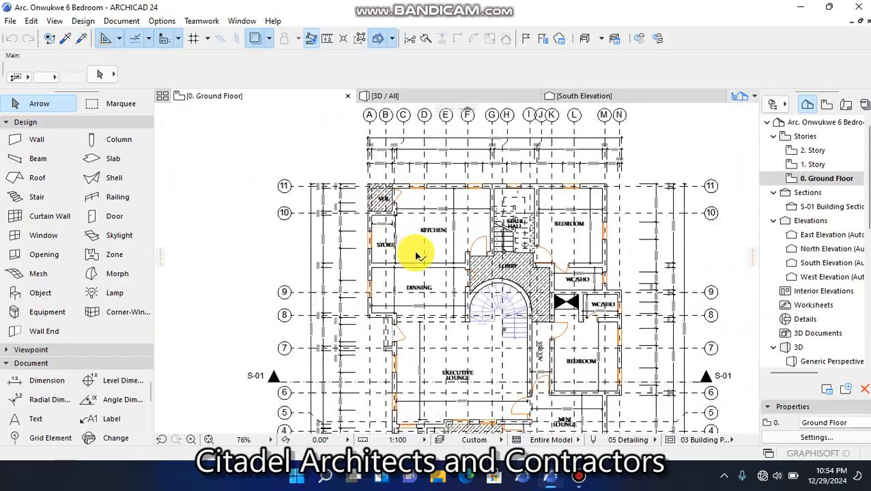
scroll(505, 349, down, 1)
scroll(509, 356, up, 4)
scroll(439, 248, down, 5)
scroll(419, 168, up, 3)
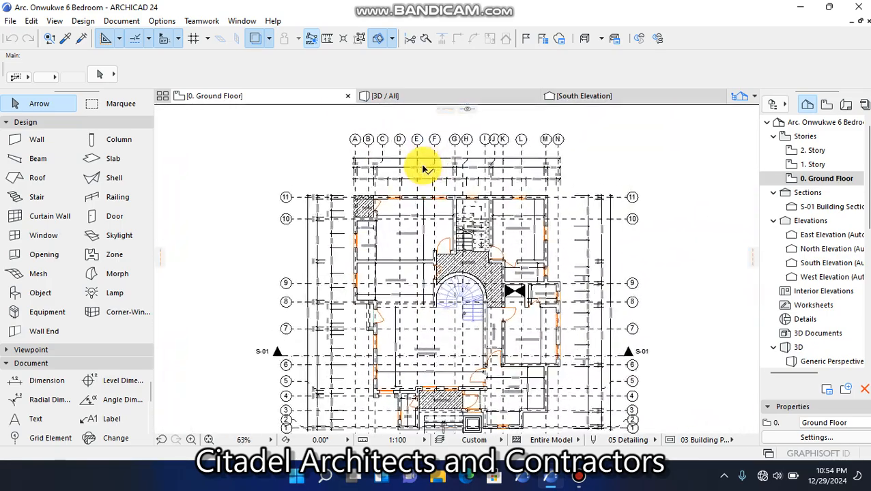
scroll(515, 131, up, 1)
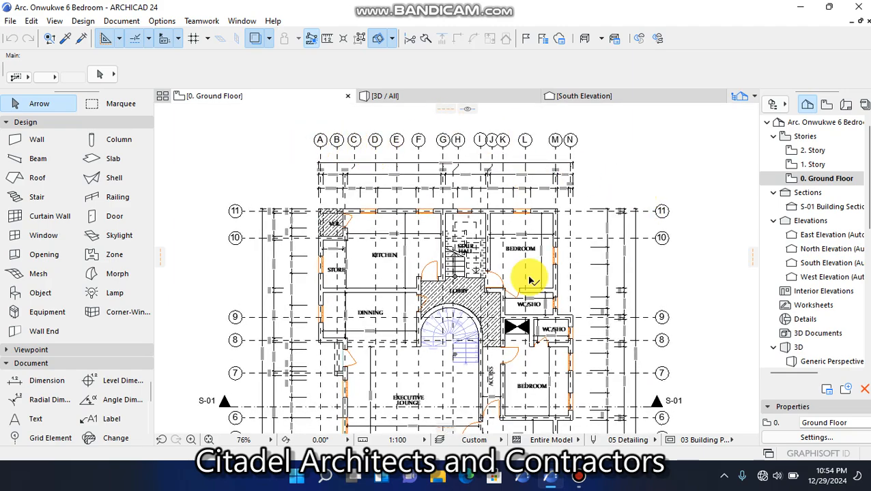
scroll(481, 295, down, 3)
scroll(464, 307, up, 2)
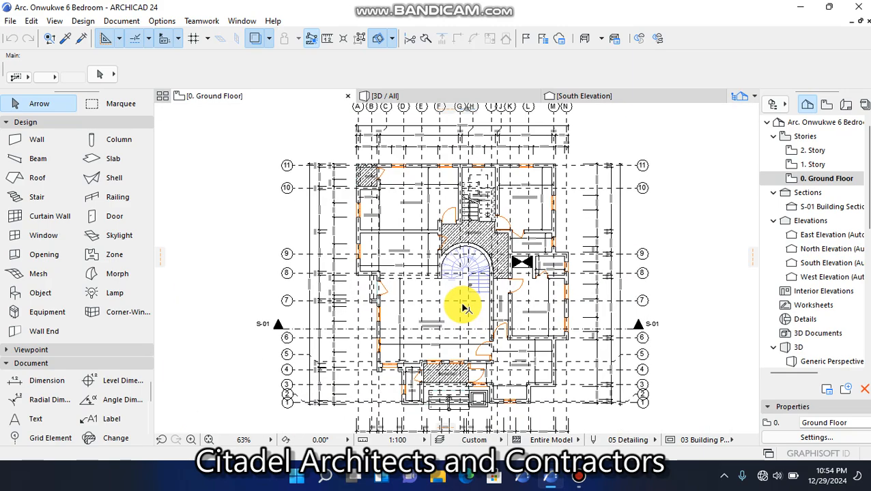
scroll(468, 308, up, 2)
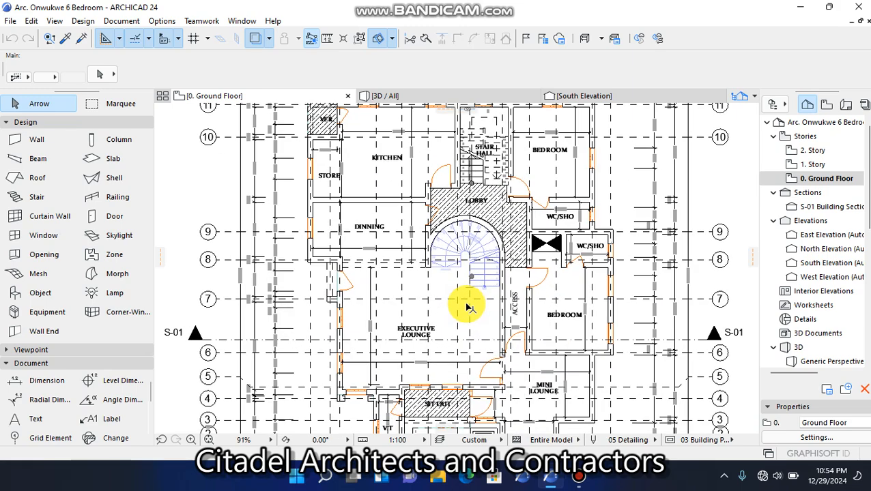
View the 1. Story floor plan with its grid lines and return to the 0. Ground Floor plan
right_click(303, 94)
click(345, 206)
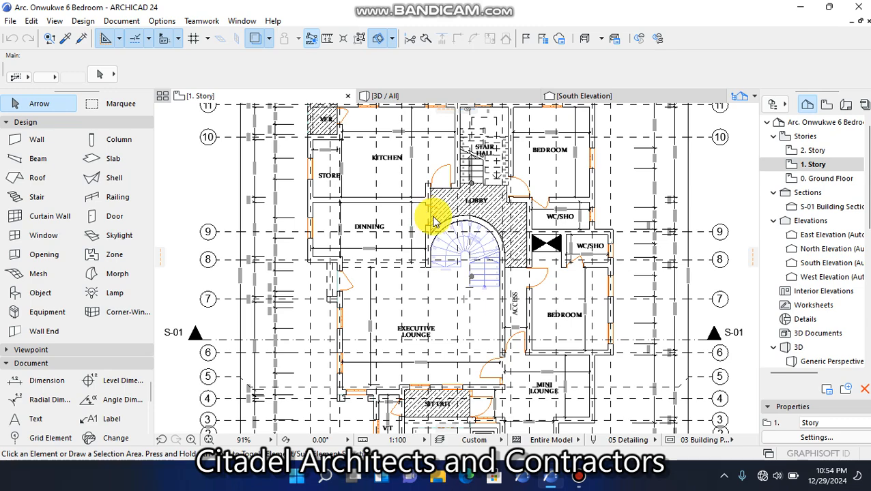
scroll(436, 218, down, 4)
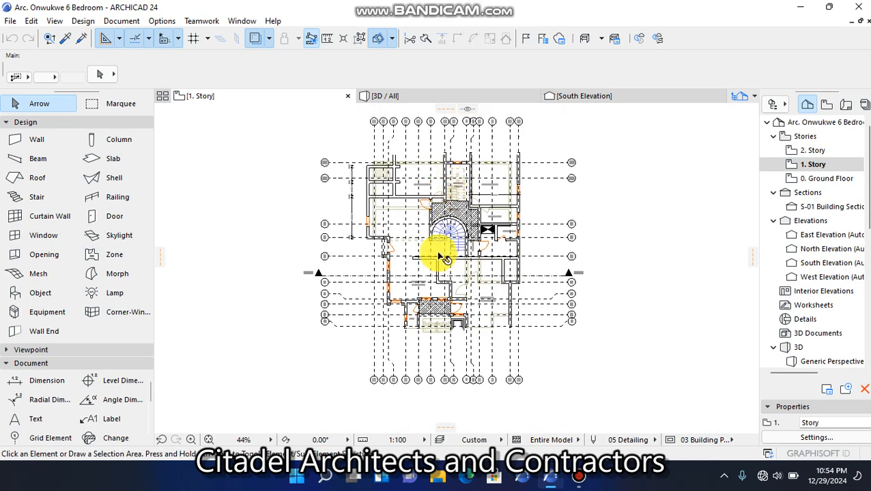
right_click(262, 94)
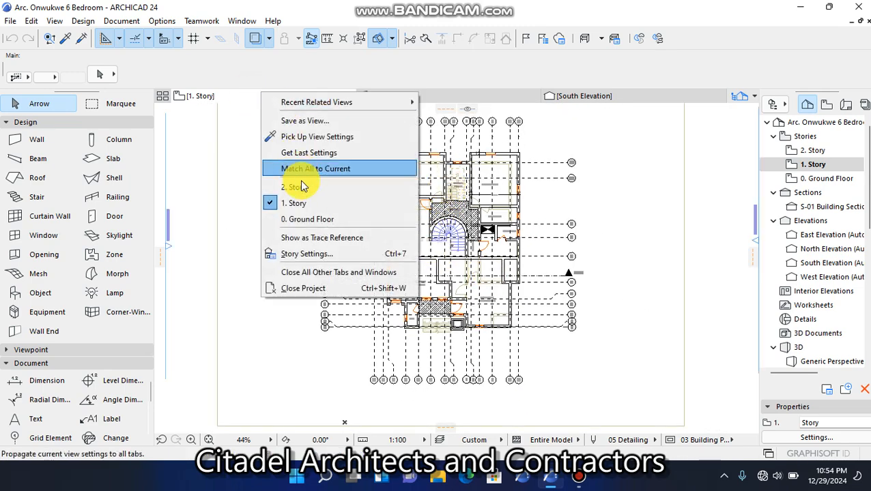
click(313, 217)
Delete all the lettered vertical grid lines A to N from the ground floor plan
scroll(431, 140, up, 4)
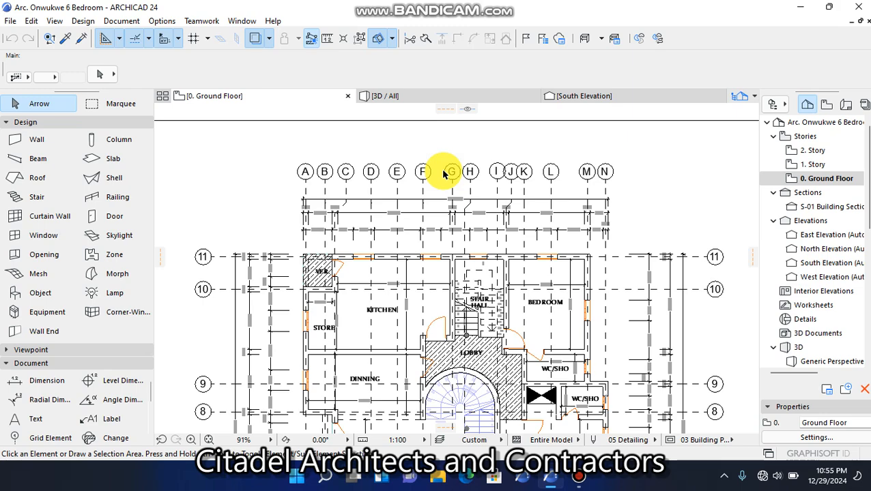
scroll(444, 174, down, 2)
scroll(444, 174, up, 3)
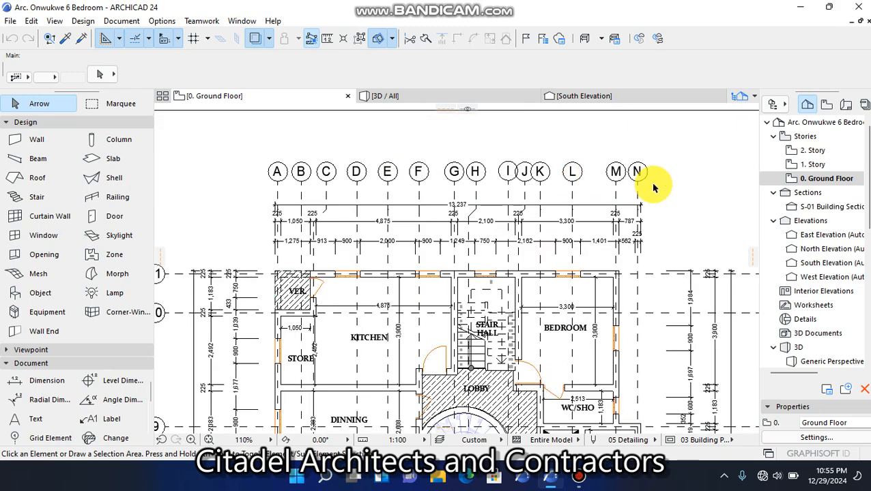
drag(657, 190, 257, 150)
key(Delete)
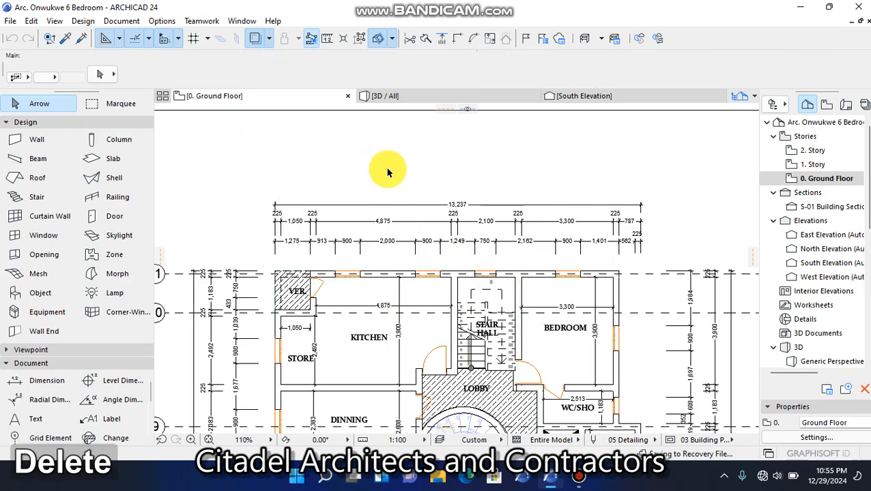
Delete all the numbered horizontal grid lines 1 to 11 from the ground floor plan
scroll(459, 165, down, 5)
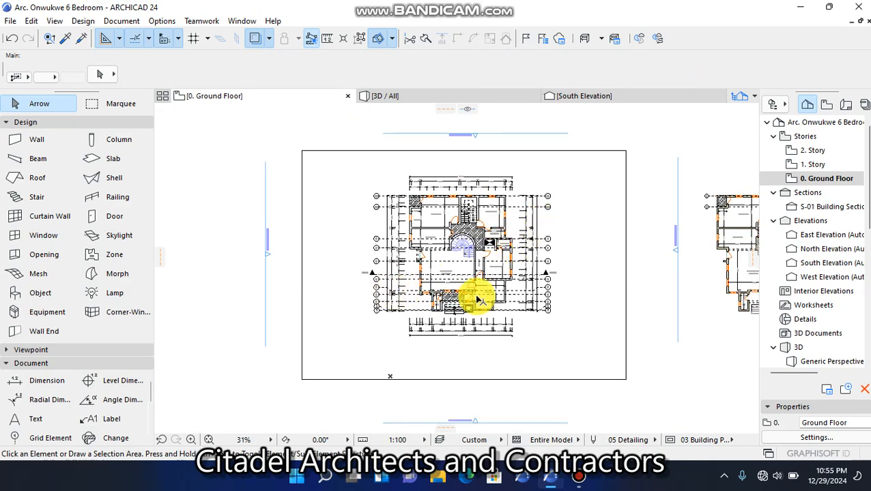
scroll(354, 264, up, 5)
drag(369, 406, 335, 310)
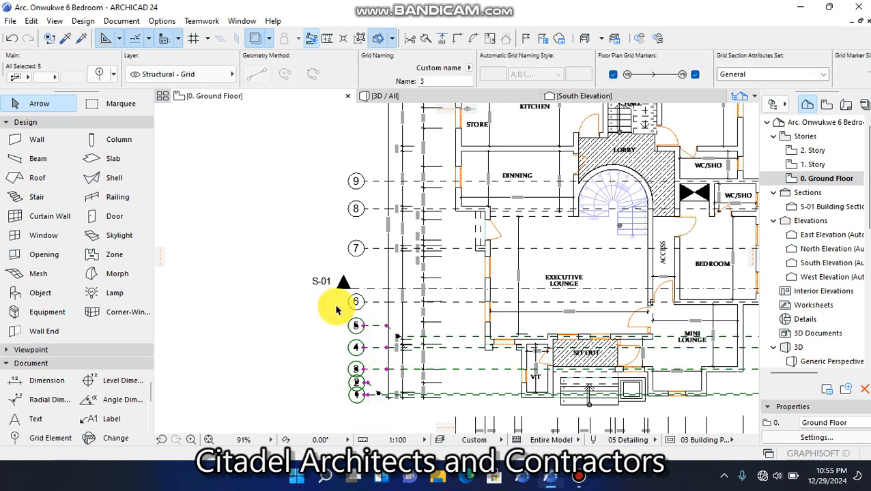
key(Delete)
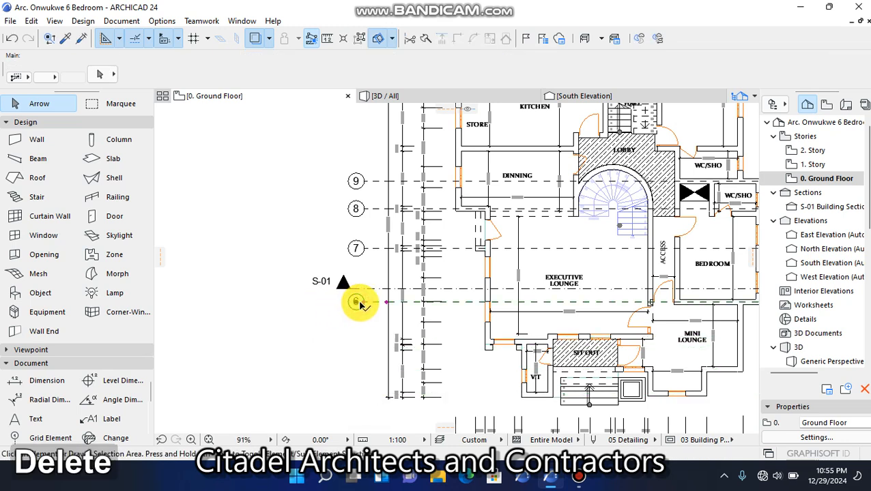
scroll(364, 252, down, 3)
drag(363, 253, 349, 135)
key(Delete)
scroll(516, 149, up, 2)
click(517, 149)
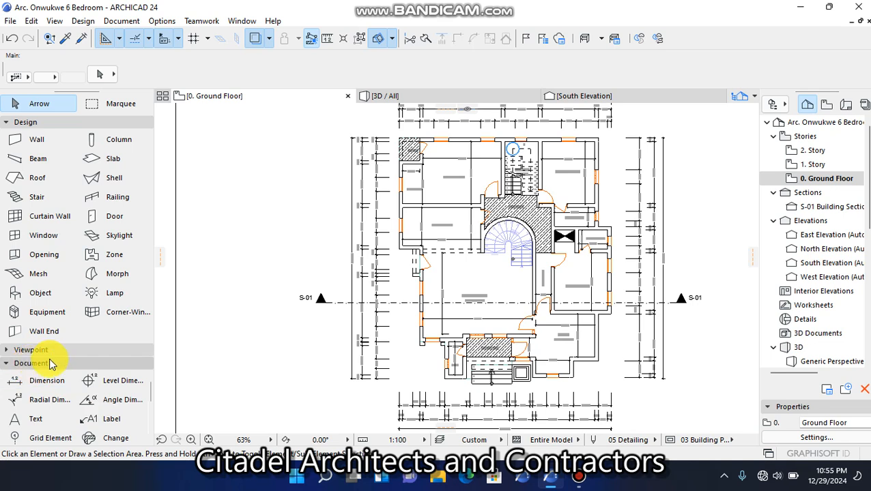
Choose the Dashed line type for floor plan grid lines in the Grid Element tool's default settings
click(49, 438)
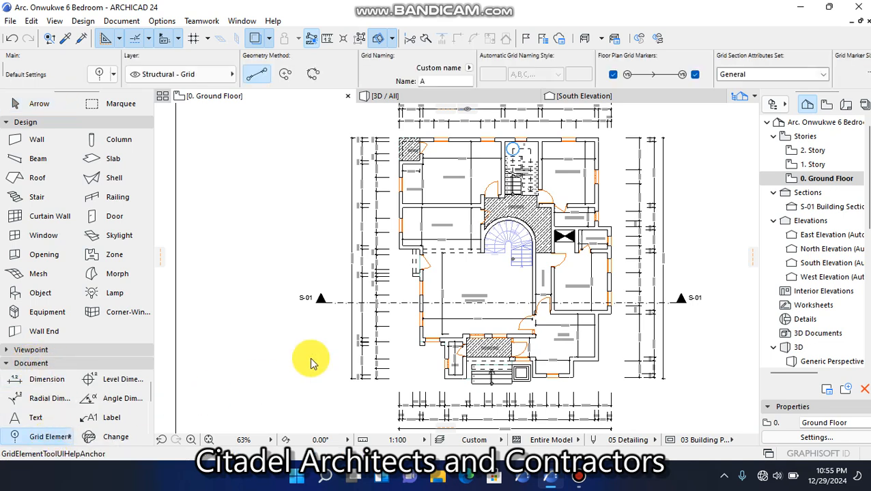
key(ctrl+t)
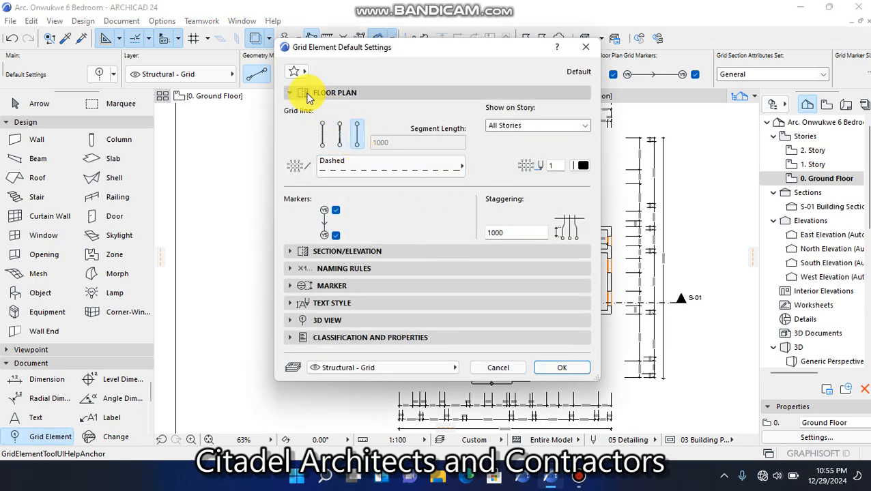
click(293, 93)
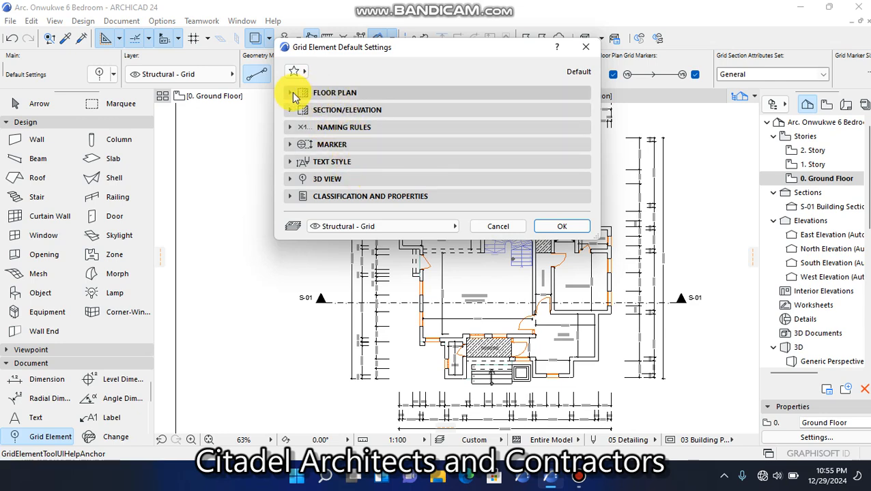
click(293, 94)
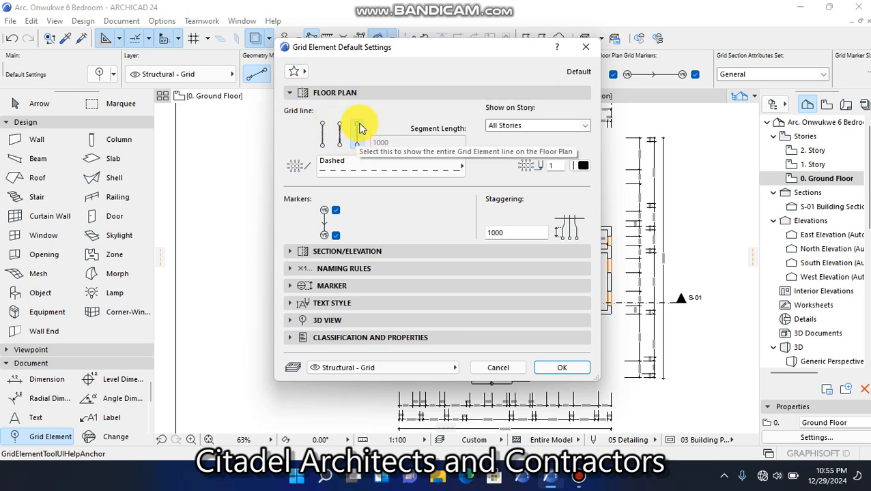
click(344, 170)
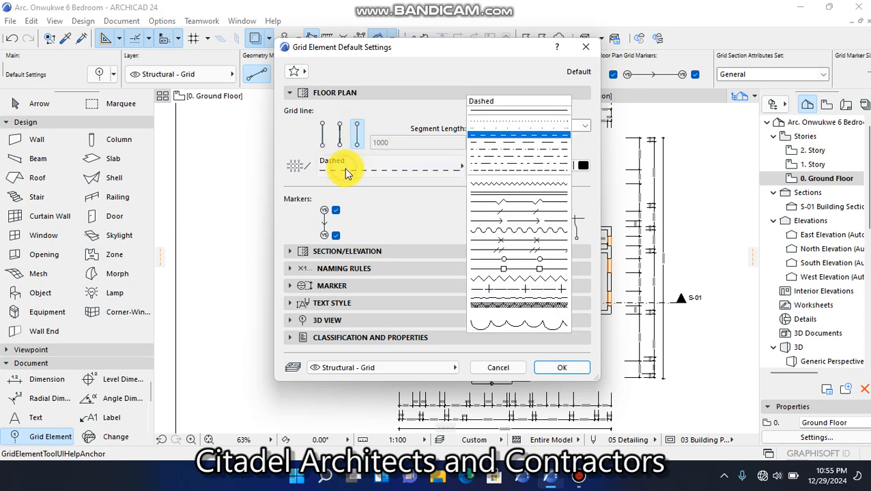
click(517, 138)
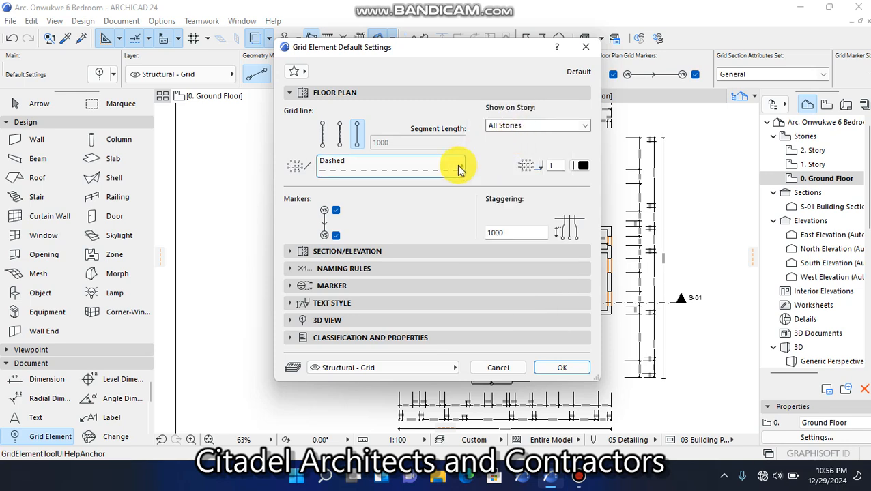
Set new grid lines to show on All Stories, review the marker, text style and 3D view settings, and accept the defaults
click(514, 128)
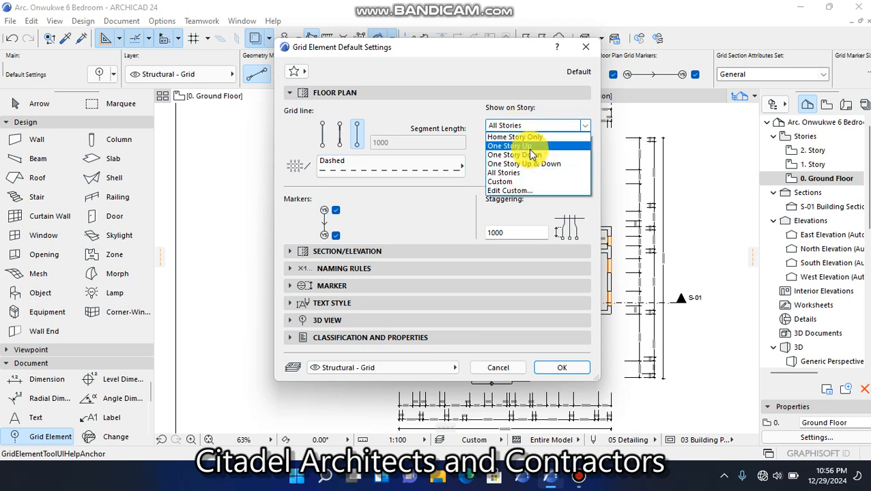
click(526, 179)
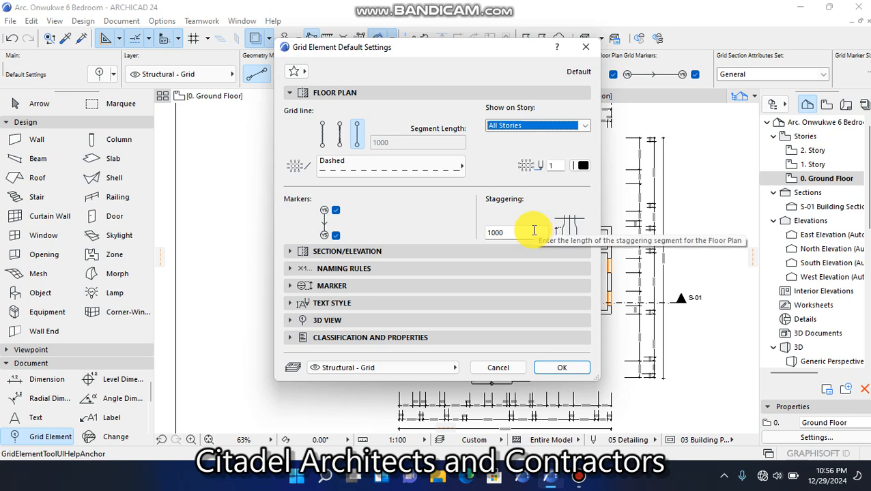
click(344, 291)
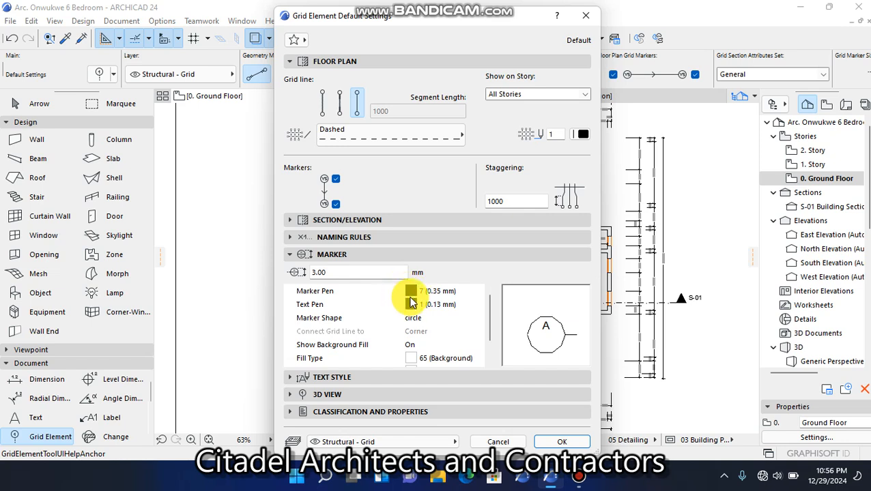
click(372, 270)
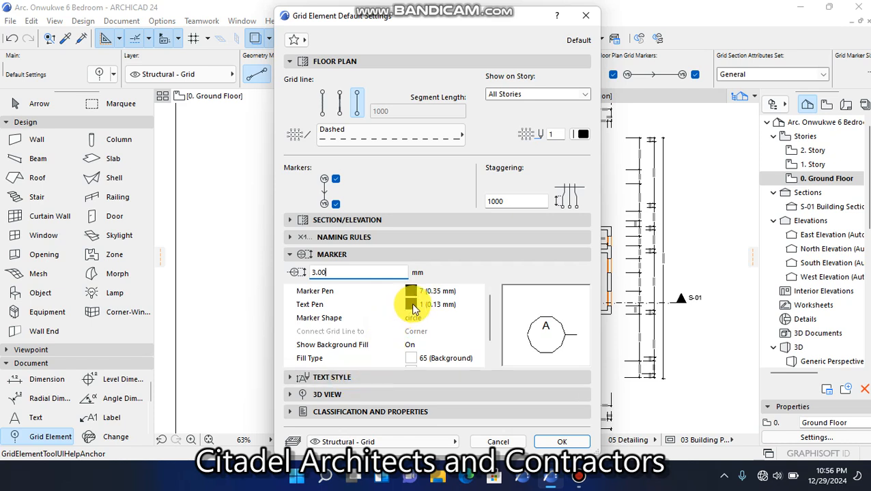
click(383, 378)
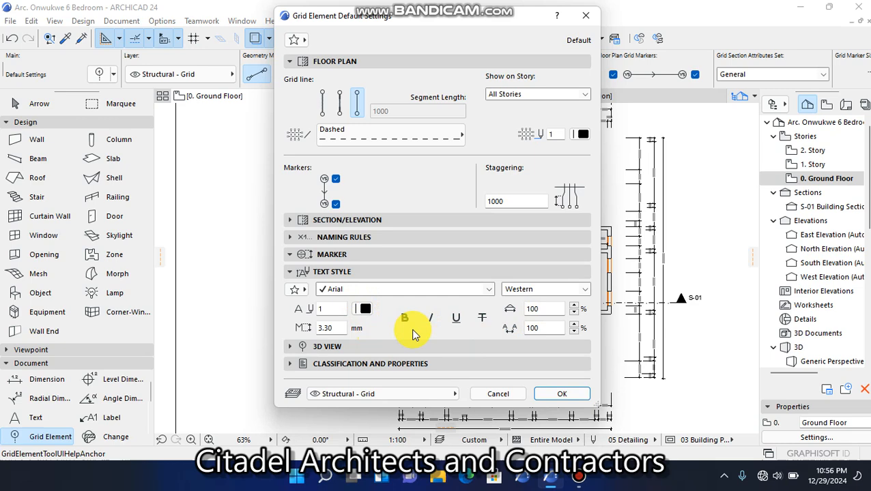
click(376, 347)
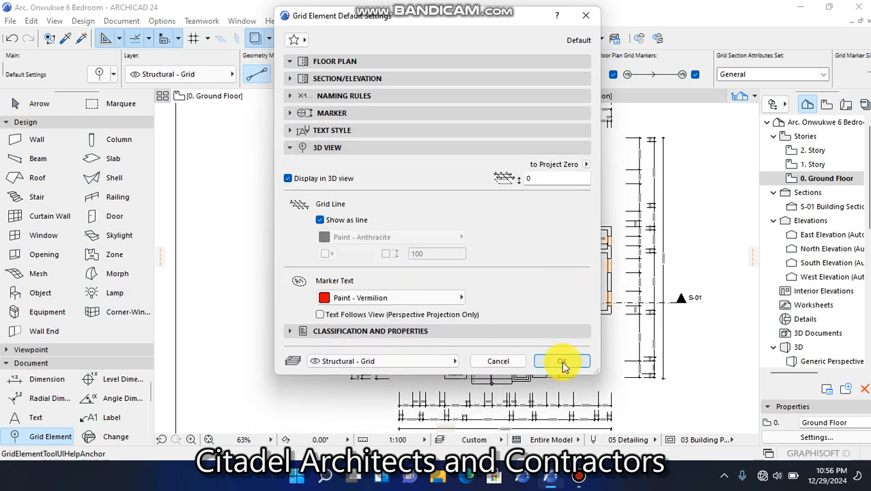
click(561, 362)
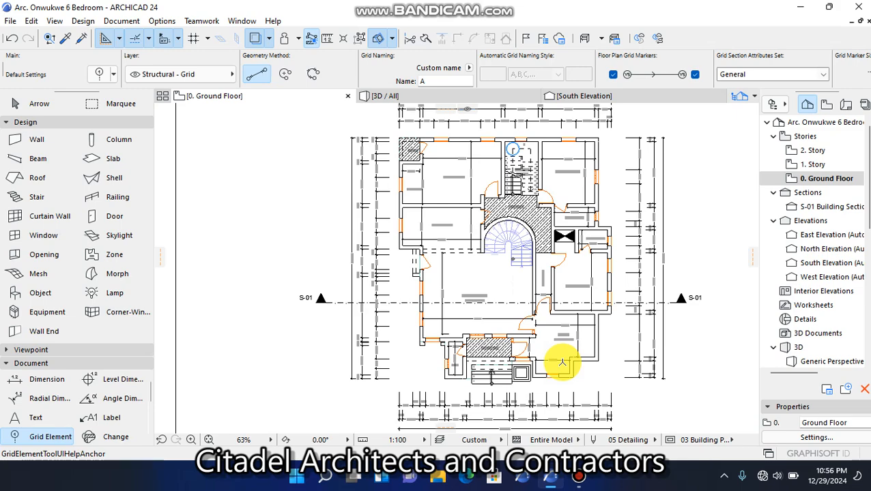
Draw grid line A along the centreline of the upper exterior wall, from the wall's end at VER. to just outside the building's left corner
scroll(462, 345, down, 2)
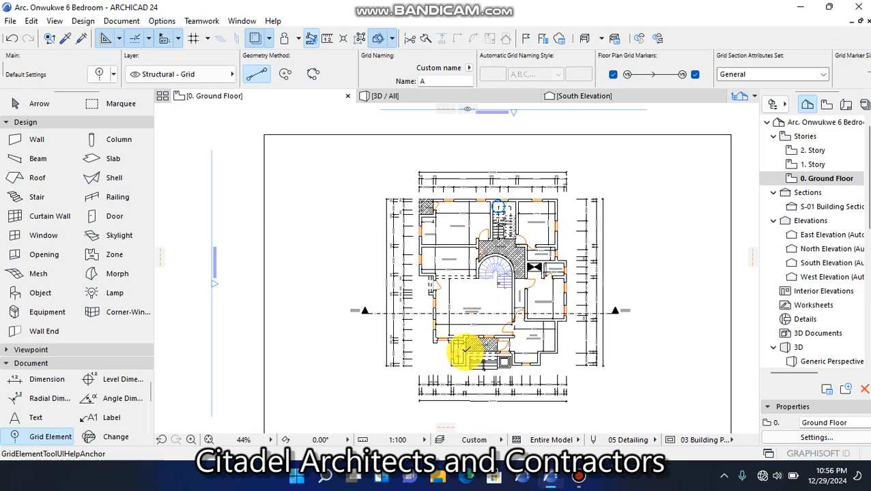
scroll(484, 174, up, 2)
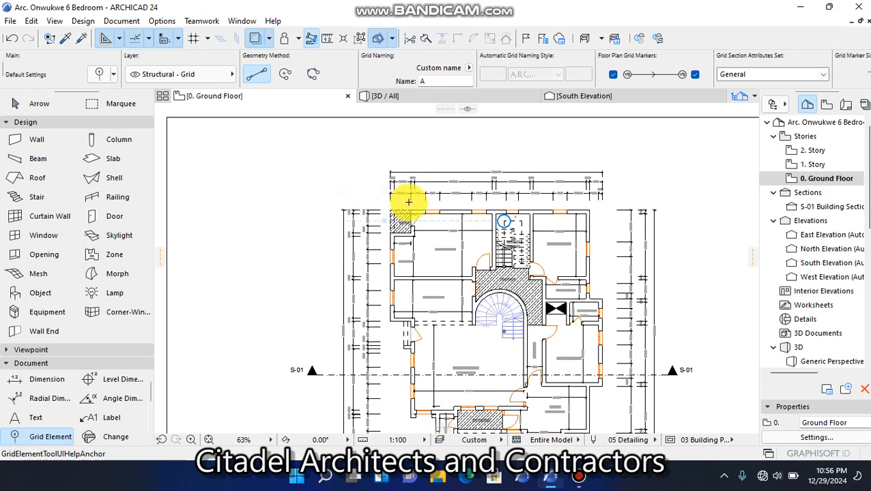
scroll(408, 202, up, 6)
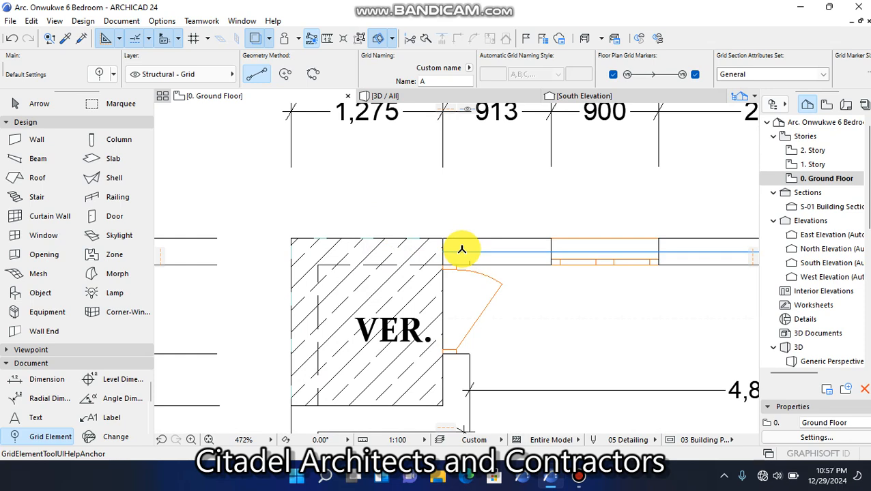
click(461, 250)
scroll(461, 246, down, 3)
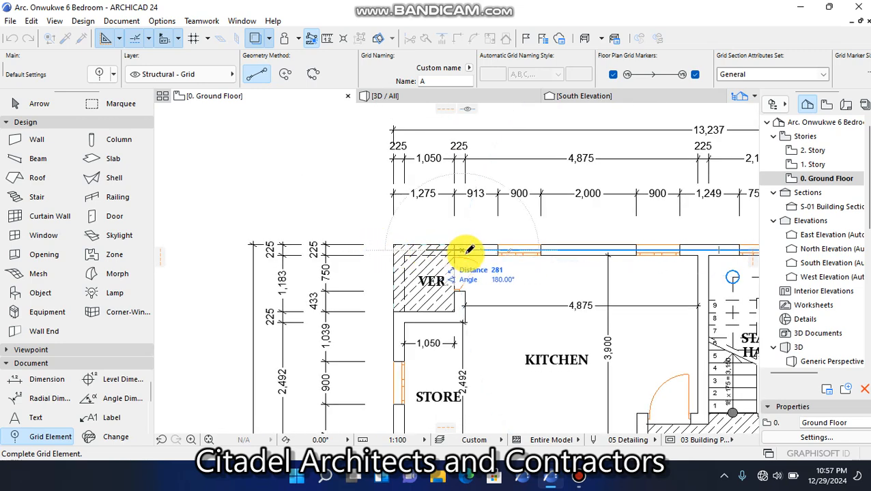
click(374, 250)
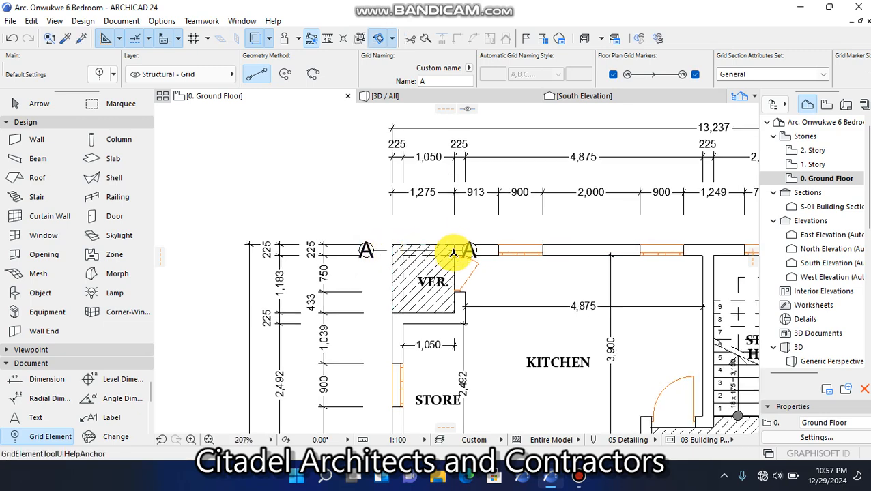
Stretch the left end of grid line A outward past the left-hand dimension chains, to a total length of about 4,900 mm
scroll(451, 252, up, 5)
key(Escape)
click(512, 251)
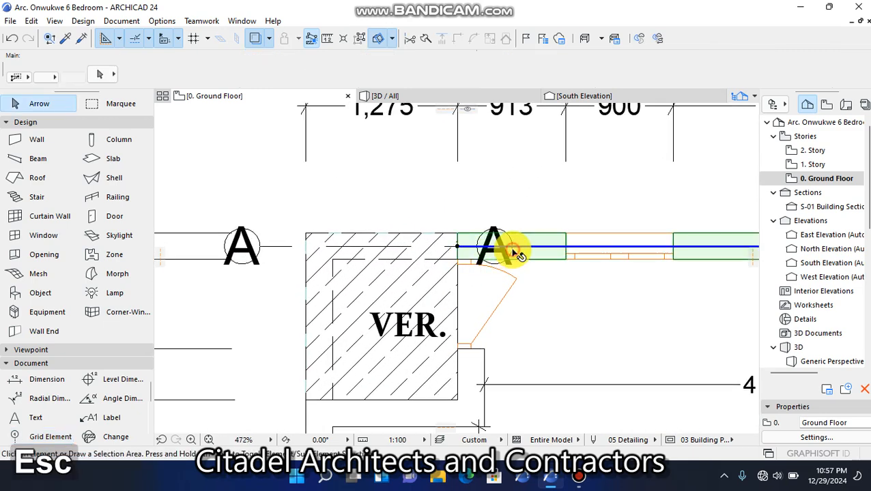
key(Escape)
click(273, 247)
scroll(274, 249, down, 7)
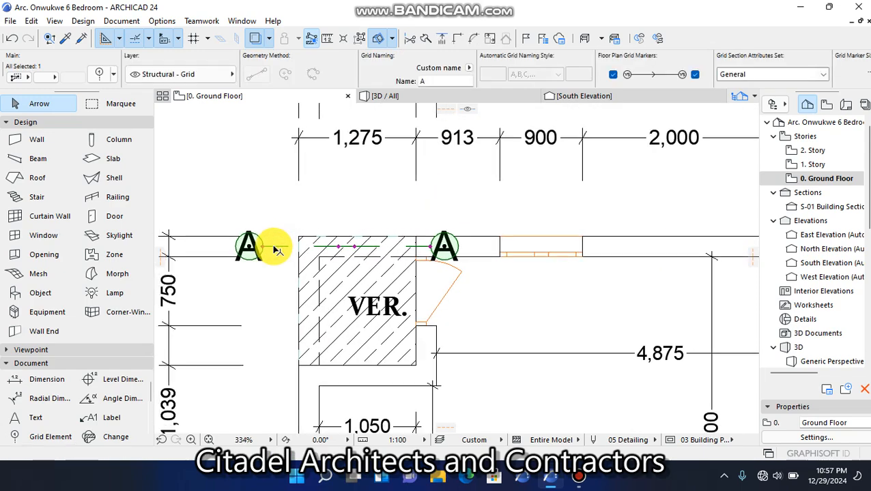
scroll(231, 252, up, 4)
scroll(233, 253, up, 1)
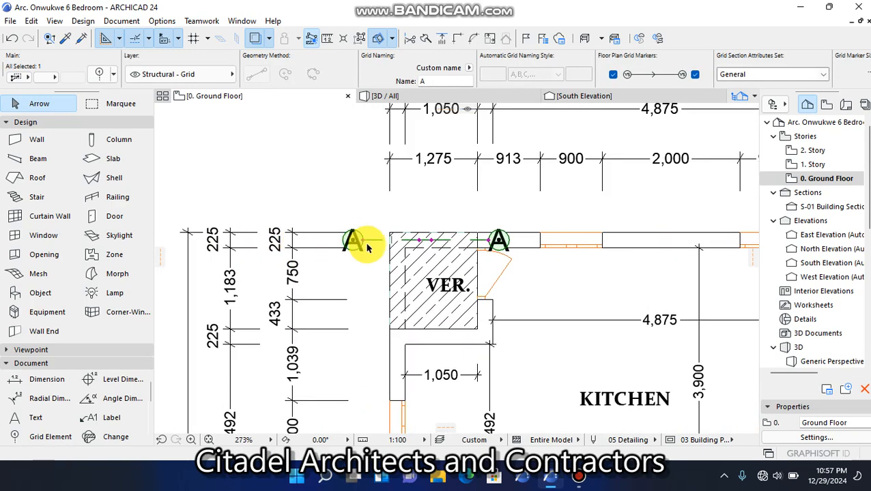
click(357, 241)
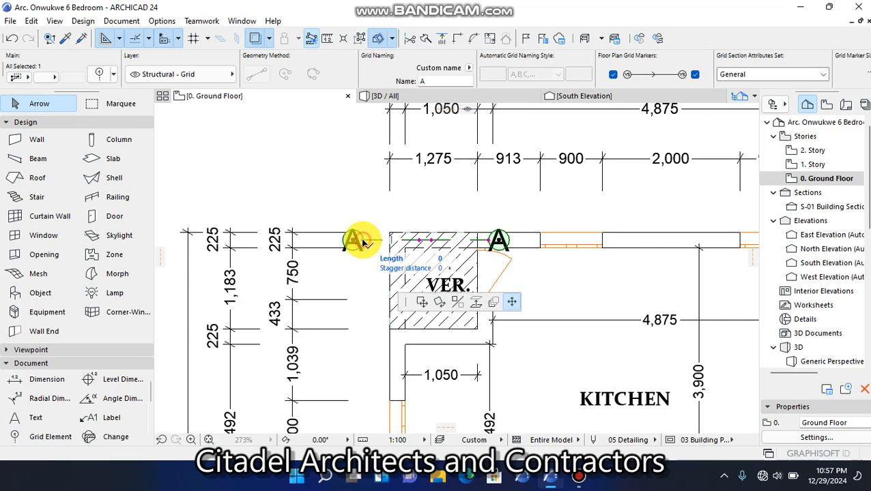
scroll(358, 241, down, 2)
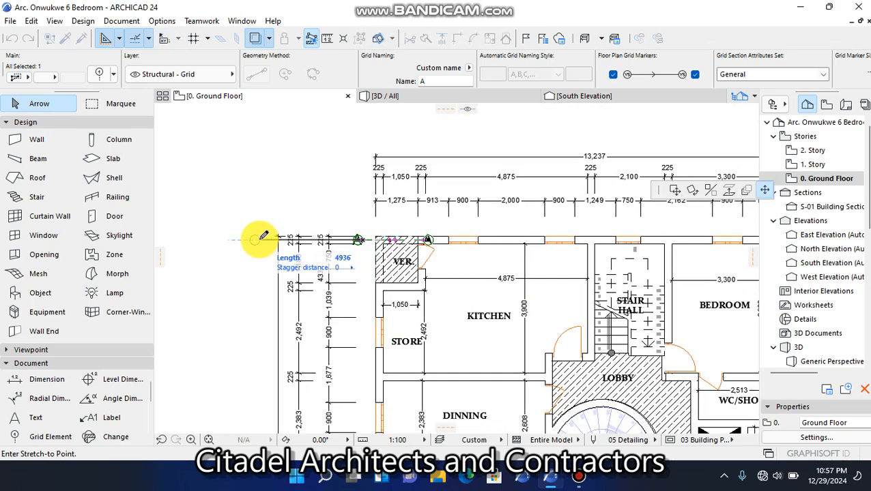
click(253, 236)
scroll(430, 244, up, 4)
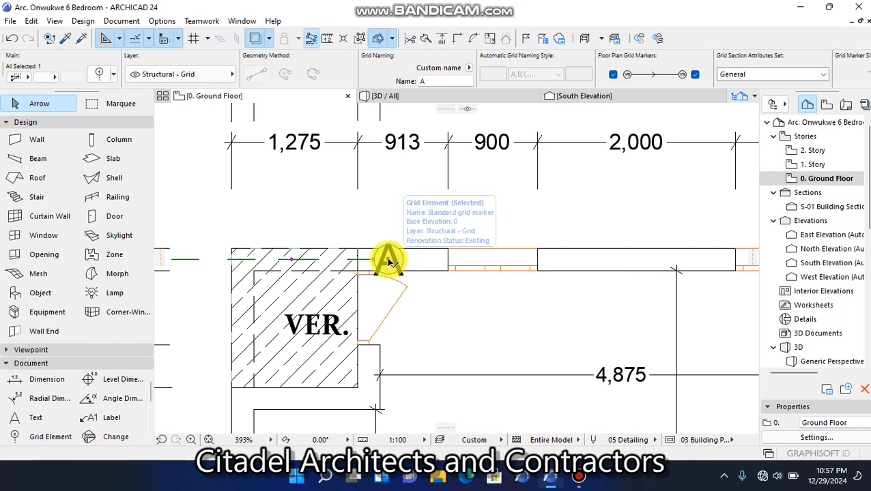
click(389, 261)
scroll(410, 261, down, 5)
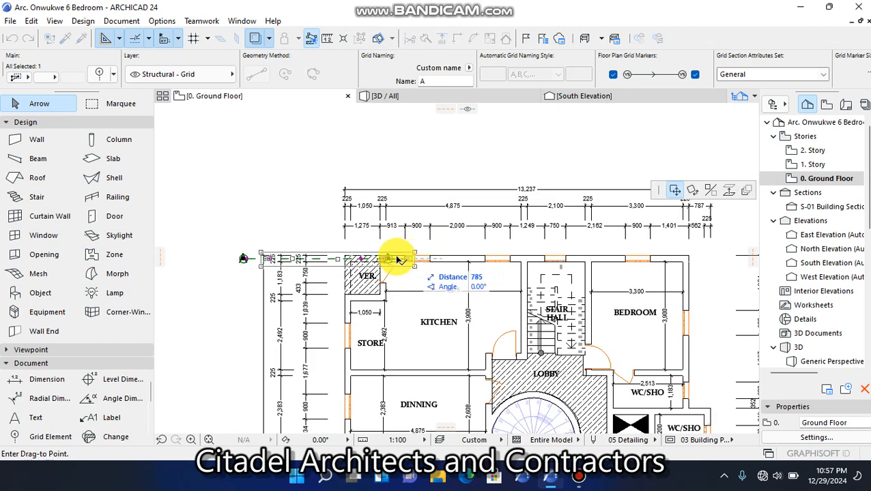
key(Escape)
Stretch the right end of grid line A straight past the right-hand dimension chains, to about 20,660 mm total length, and deselect it
scroll(389, 263, up, 5)
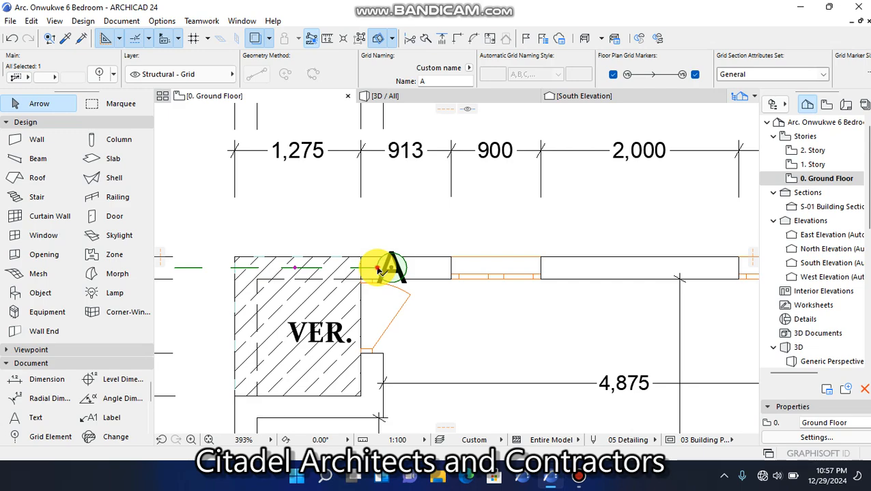
click(379, 268)
scroll(379, 267, down, 5)
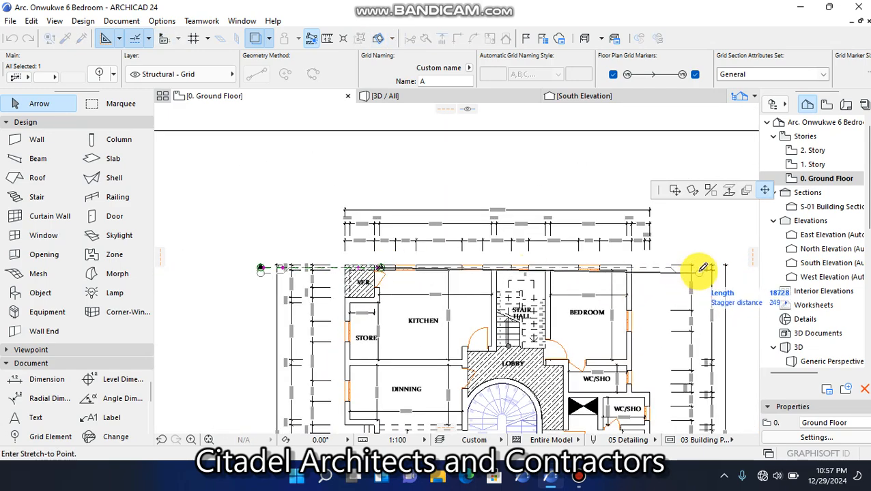
scroll(741, 260, up, 5)
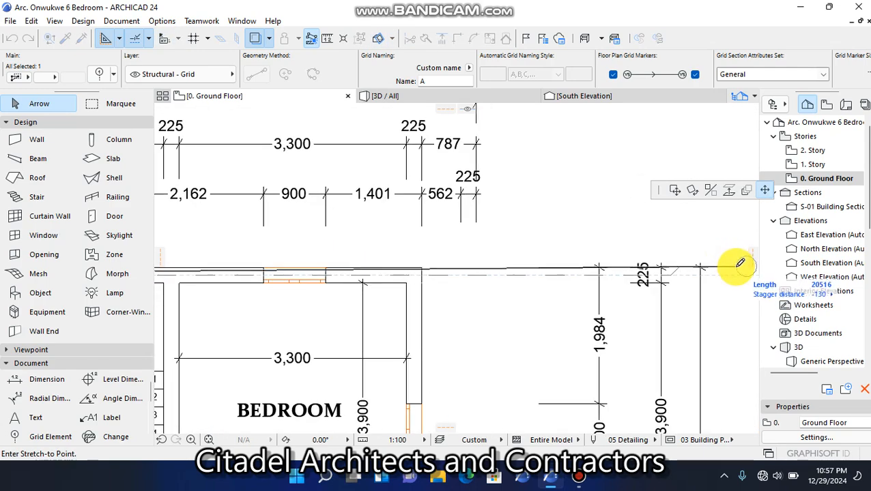
scroll(627, 257, down, 3)
scroll(690, 264, up, 5)
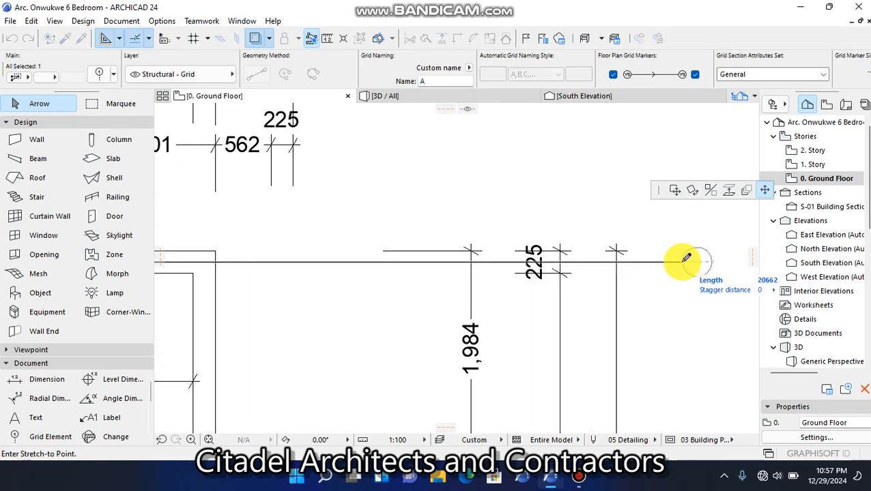
click(685, 259)
scroll(683, 258, down, 8)
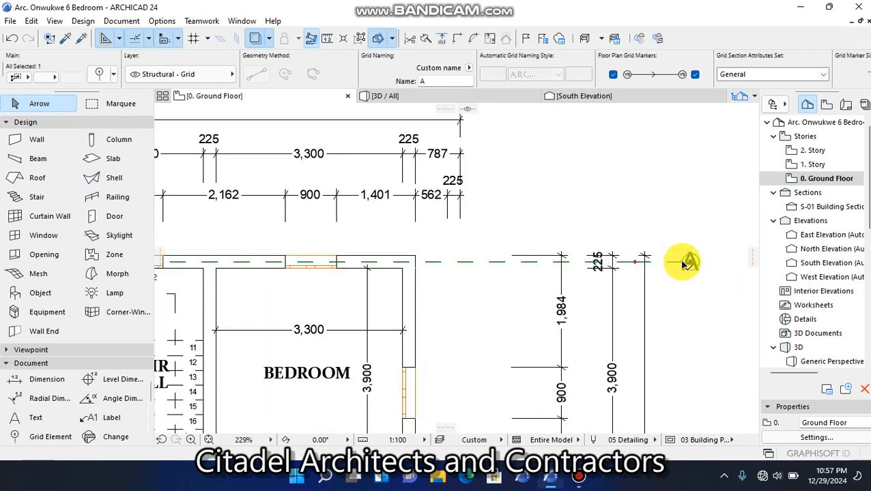
scroll(641, 249, up, 2)
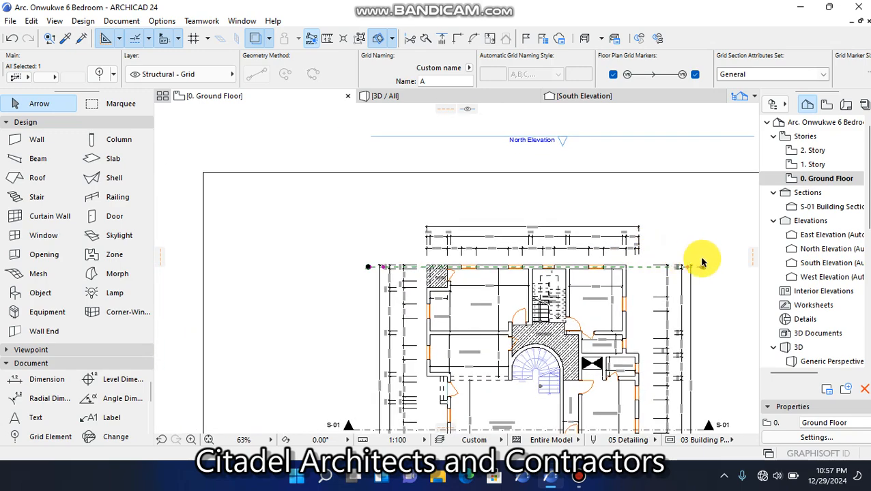
key(Escape)
Set the marker size of grid line A to 5.00 mm in its selection settings and deselect the line
scroll(687, 266, up, 1)
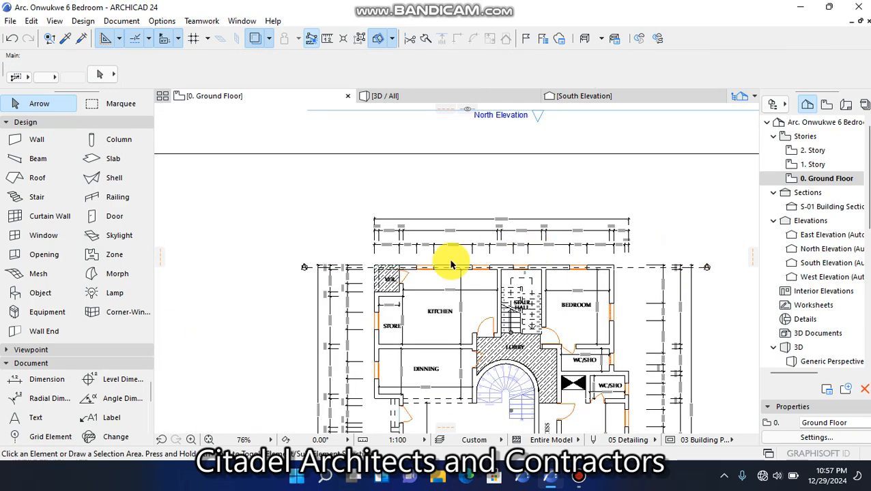
scroll(308, 272, up, 10)
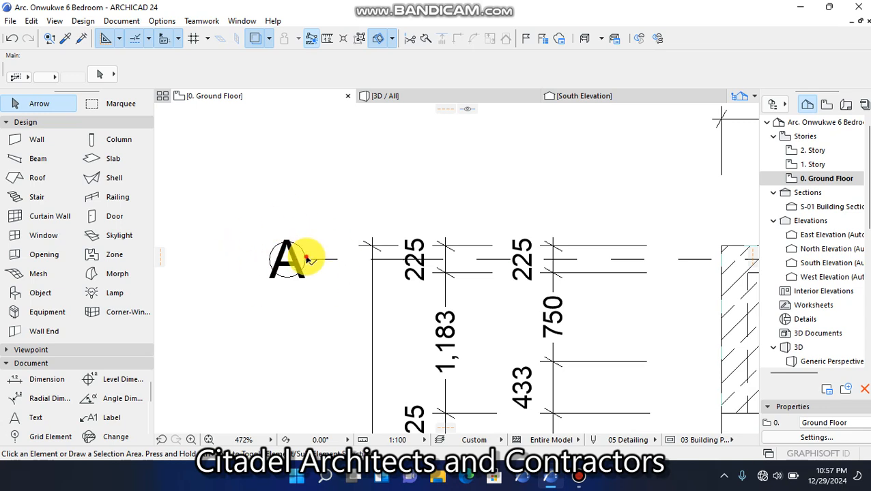
click(307, 260)
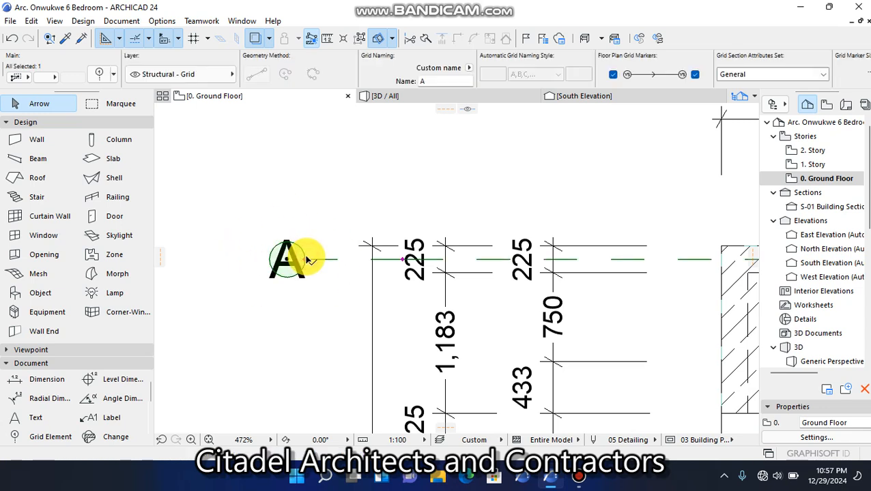
click(100, 72)
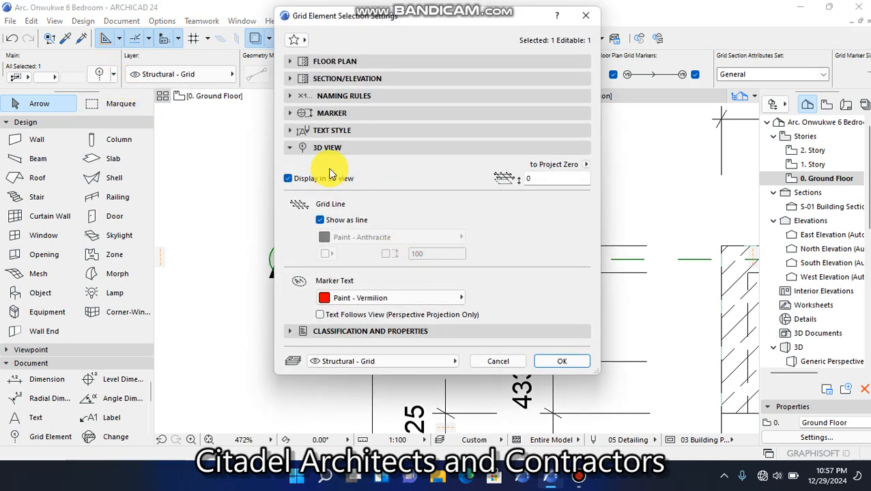
click(339, 116)
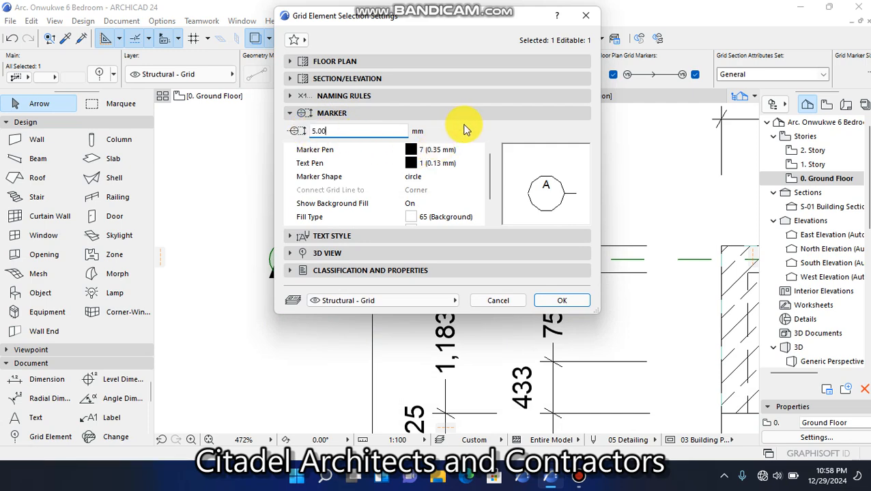
click(561, 300)
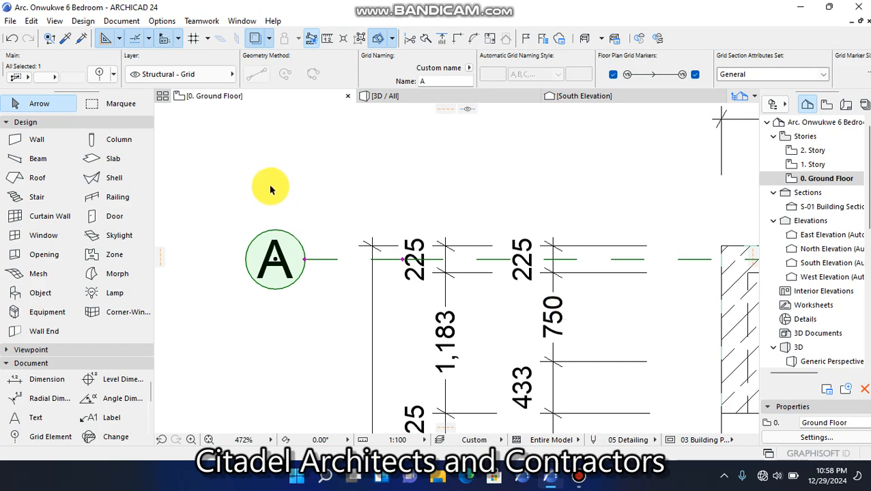
click(269, 185)
scroll(311, 195, down, 10)
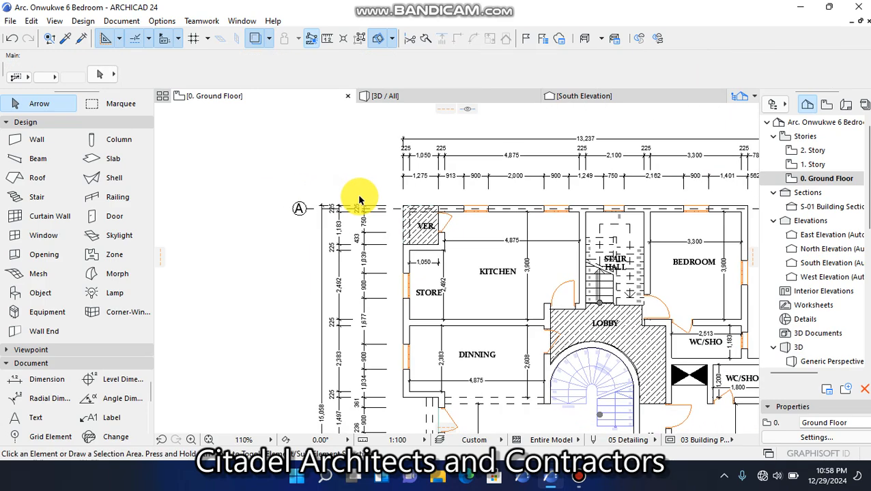
scroll(495, 207, up, 2)
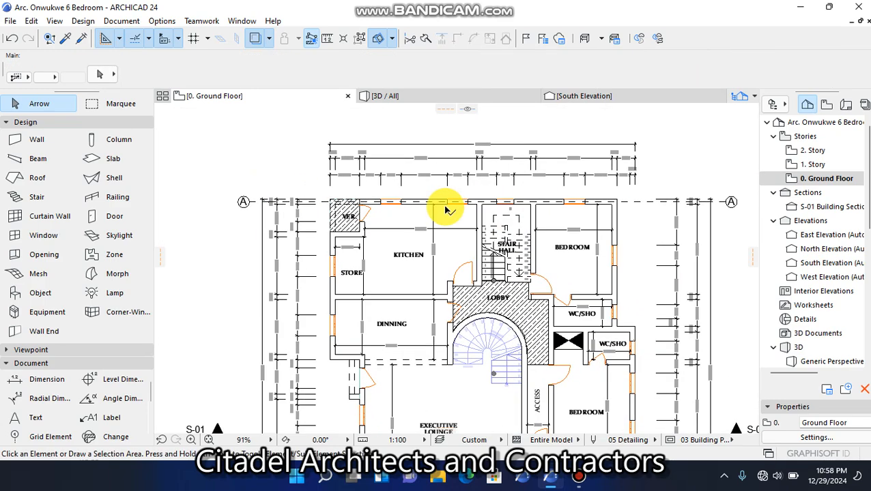
scroll(238, 196, up, 5)
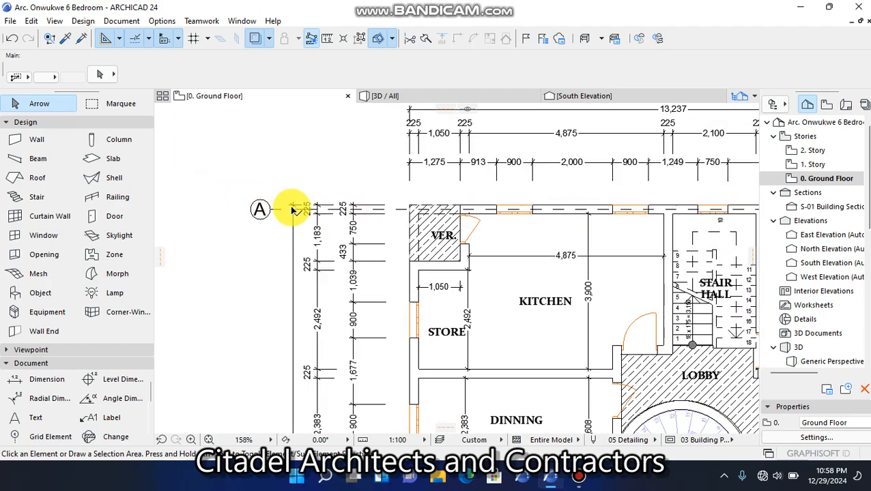
scroll(298, 214, up, 1)
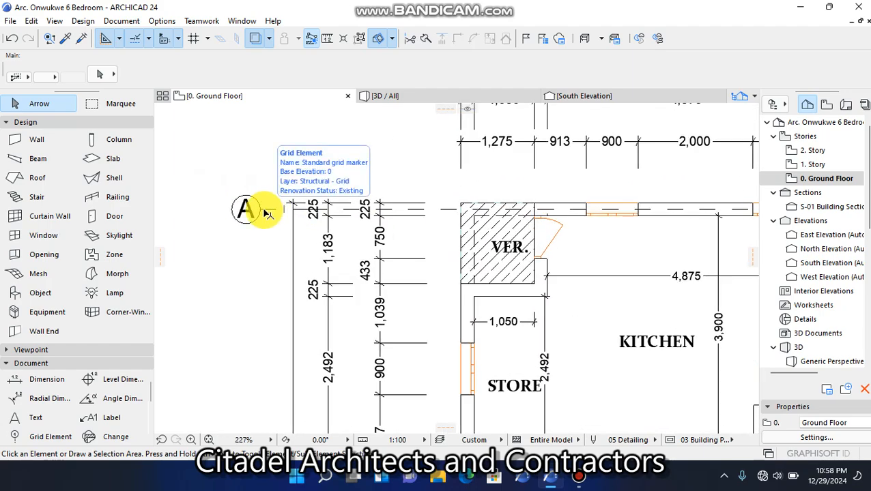
Copy grid line A straight down 1408 mm onto the centreline of the wall between VER. and STORE
scroll(391, 210, down, 5)
scroll(565, 239, up, 2)
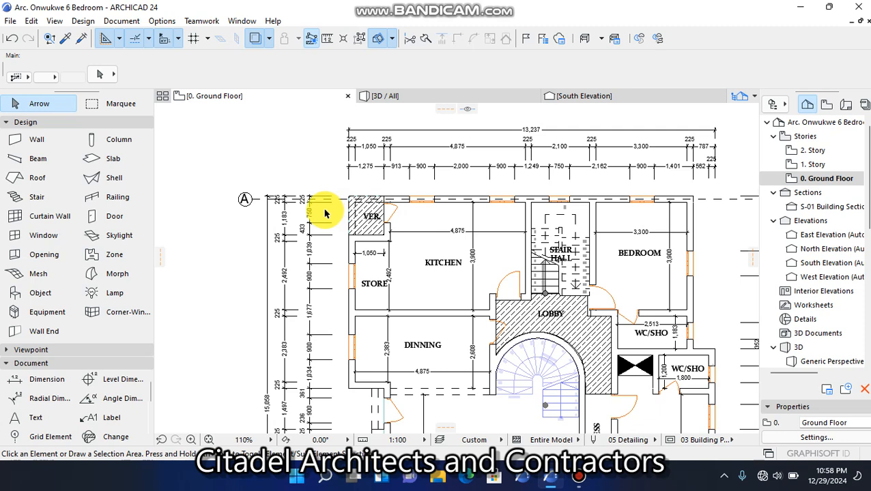
scroll(237, 190, up, 5)
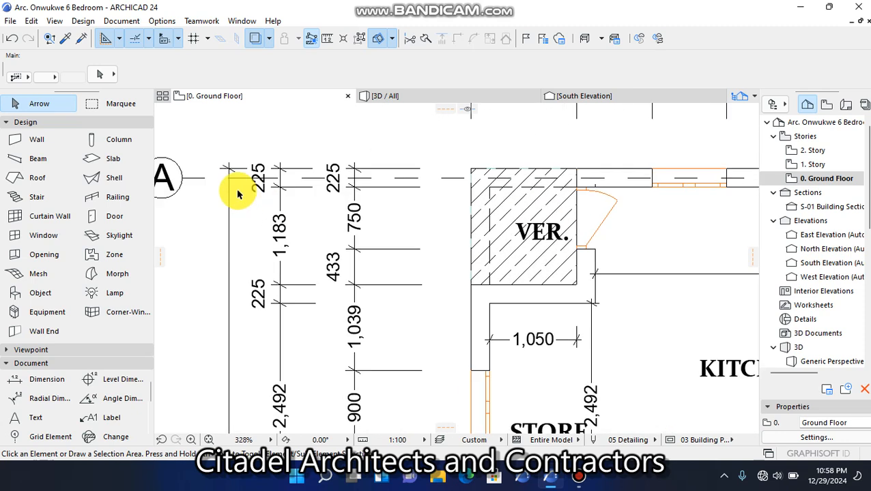
click(186, 180)
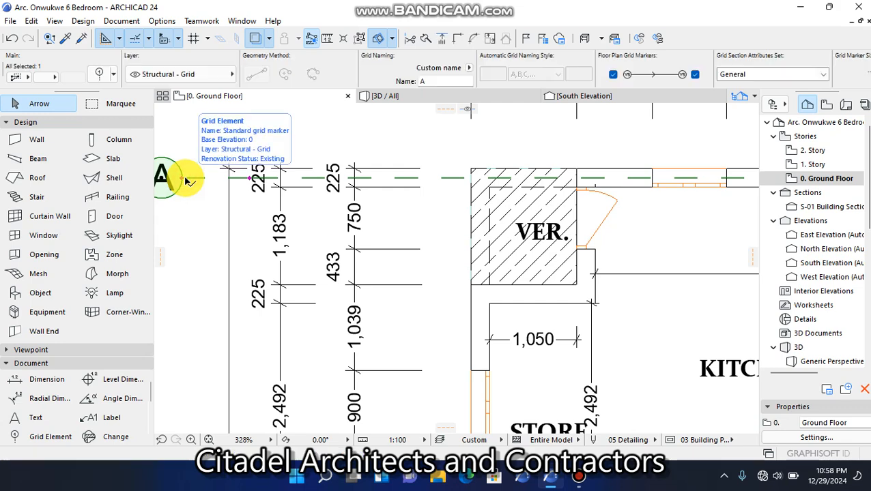
click(186, 180)
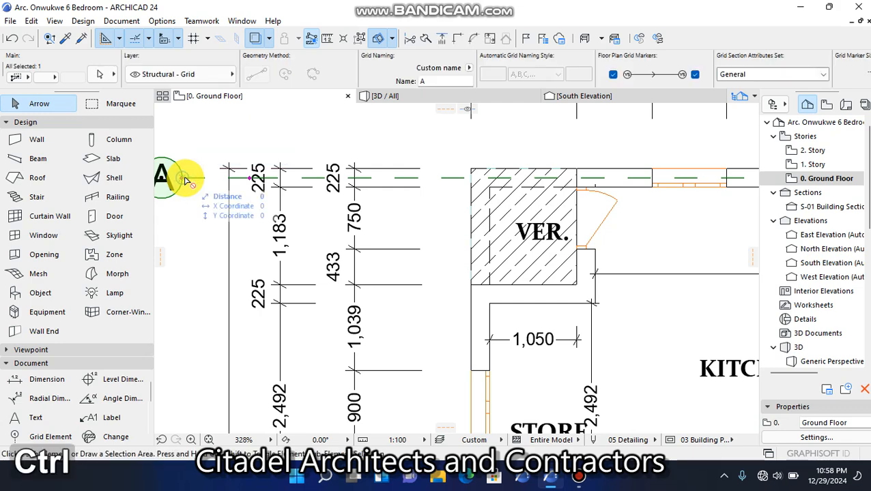
key(ctrl+shift+d)
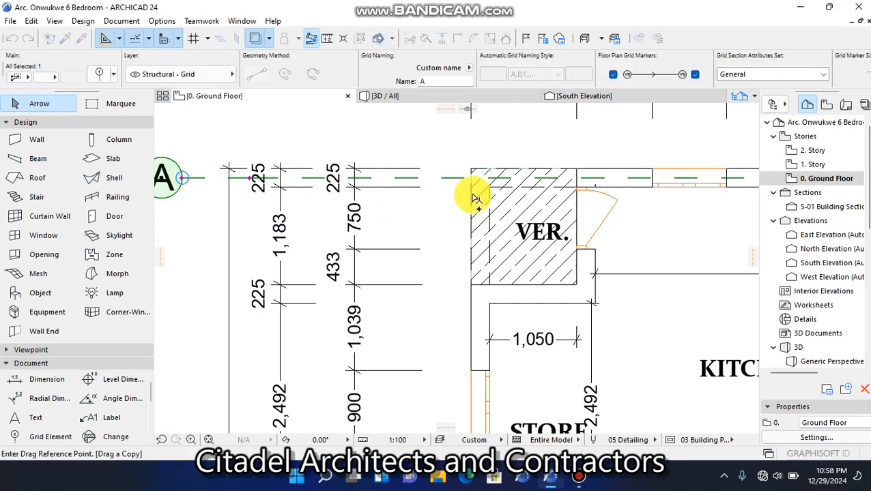
scroll(476, 194, down, 2)
scroll(546, 233, up, 3)
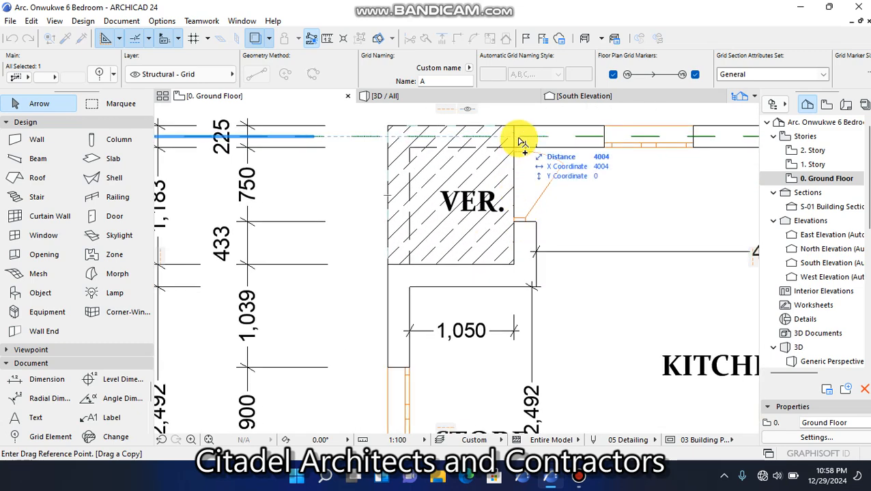
click(457, 140)
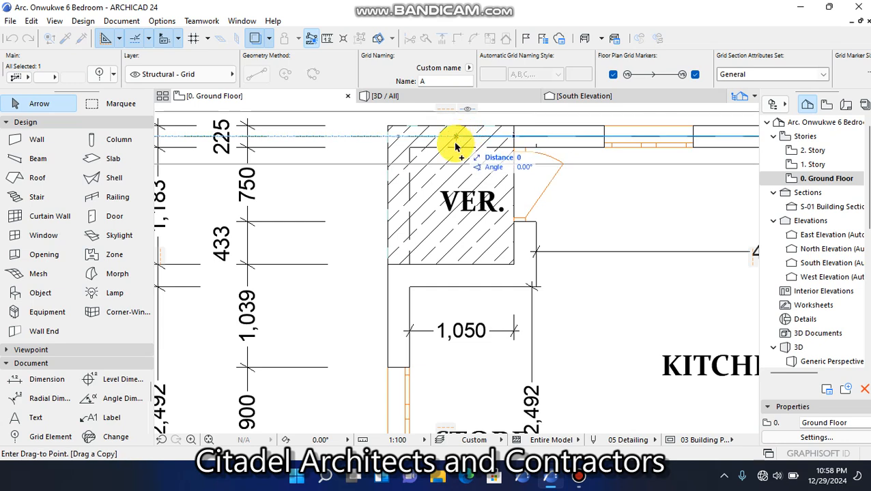
click(456, 277)
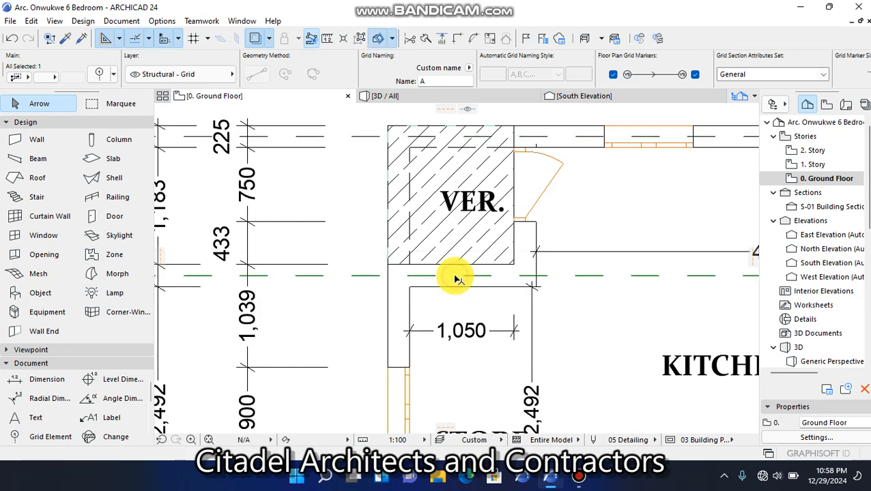
Start dragging multiple copies of the copied grid line, placing the first 2717 mm lower on the centreline of the wall between STORE and DINNING
scroll(404, 214, down, 5)
scroll(304, 254, up, 3)
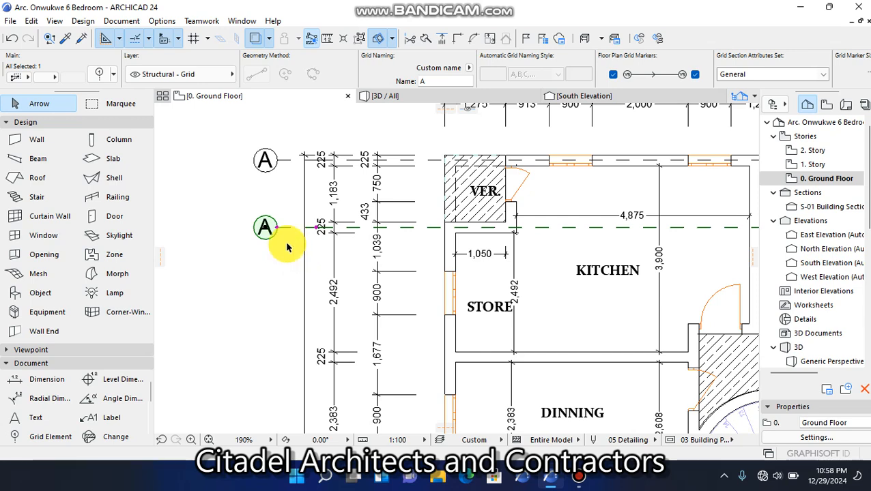
scroll(286, 247, up, 2)
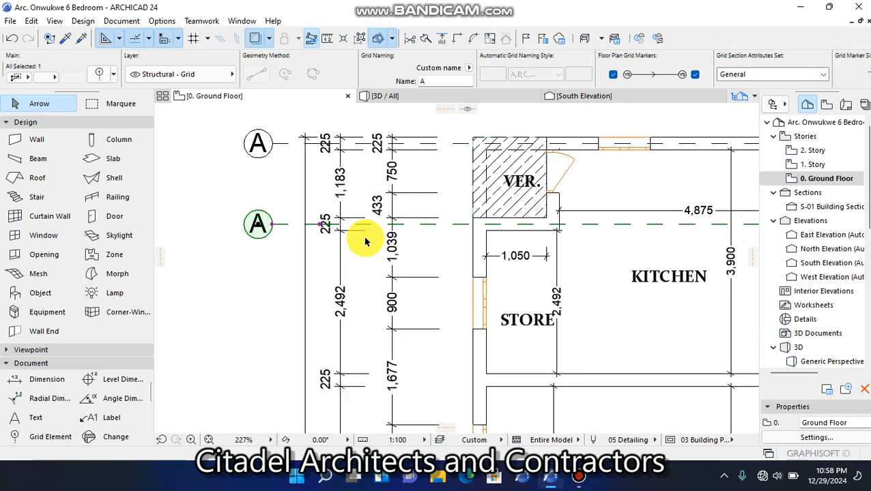
right_click(274, 230)
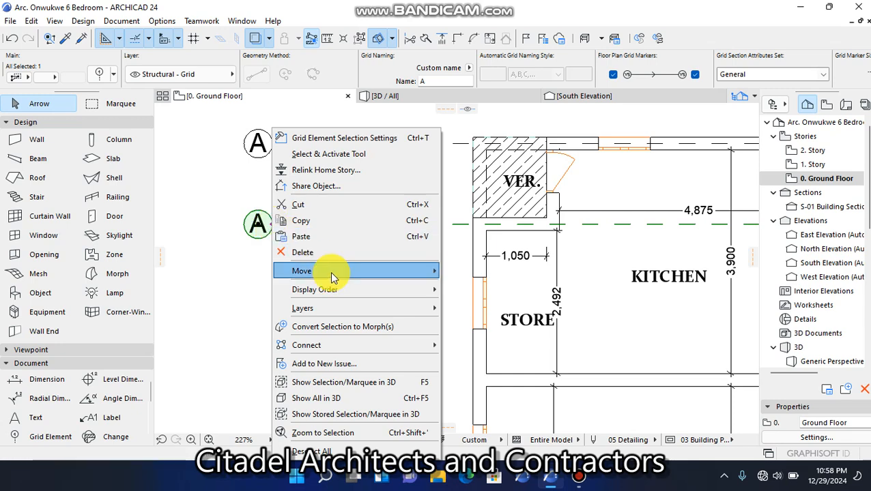
mouse_move(330, 272)
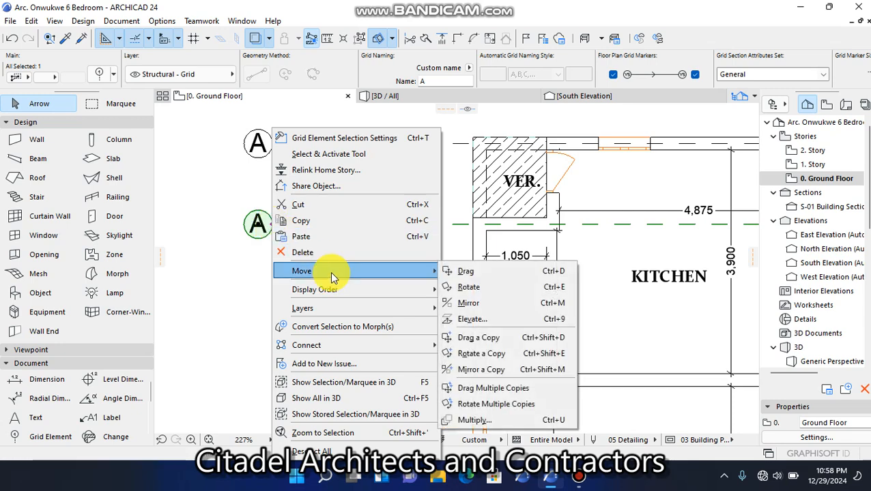
click(514, 394)
scroll(563, 290, up, 4)
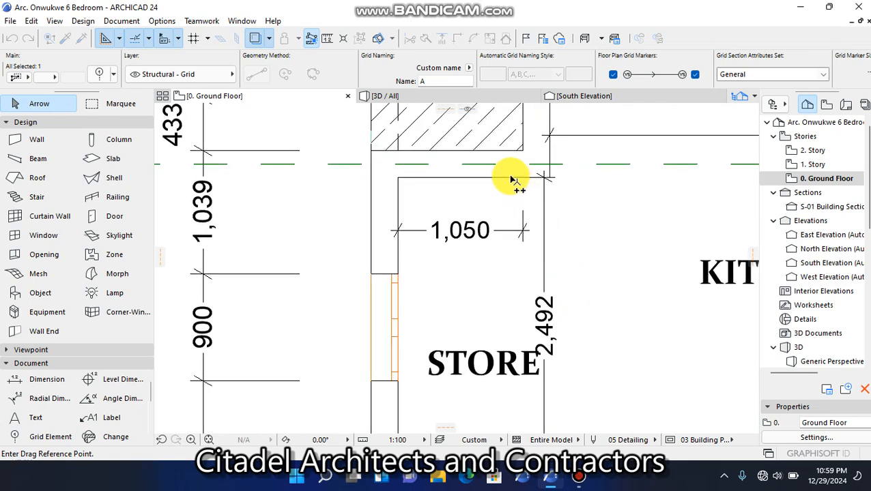
click(494, 171)
scroll(495, 170, down, 4)
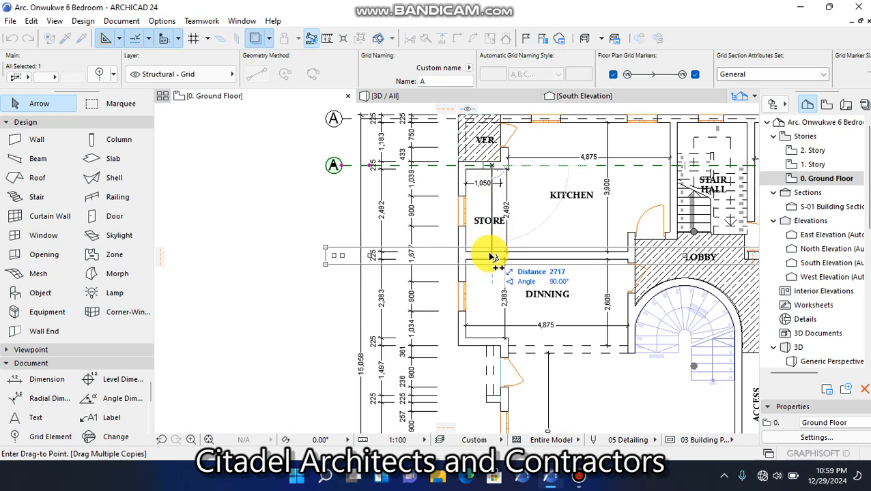
scroll(491, 254, up, 2)
scroll(492, 257, up, 3)
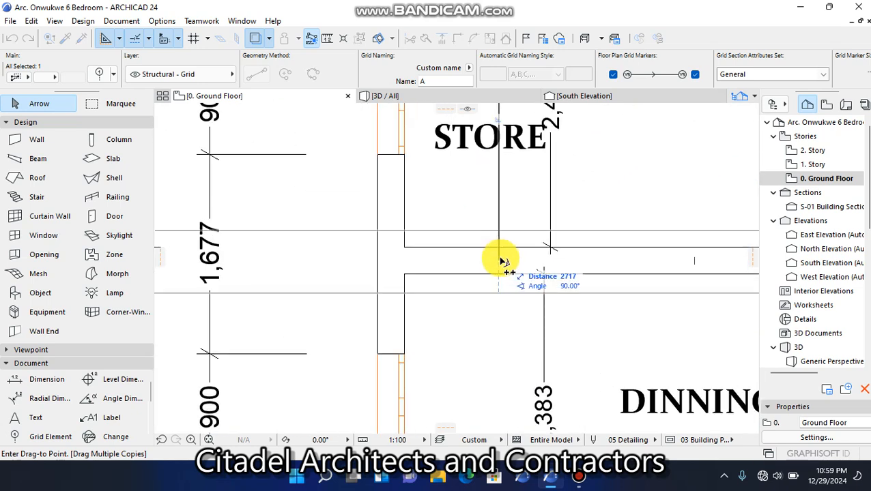
click(500, 261)
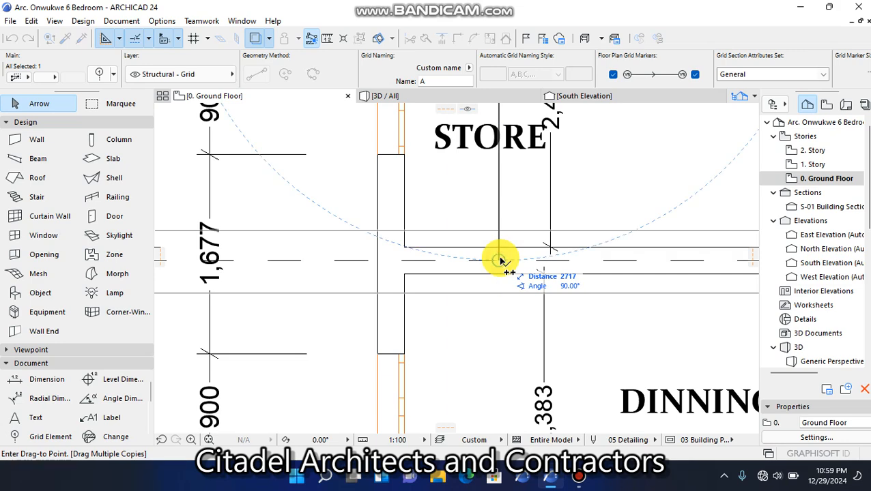
Place the second copy 5325 mm below the source grid line, on the centreline of the DINNING room's lower wall
scroll(500, 261, down, 4)
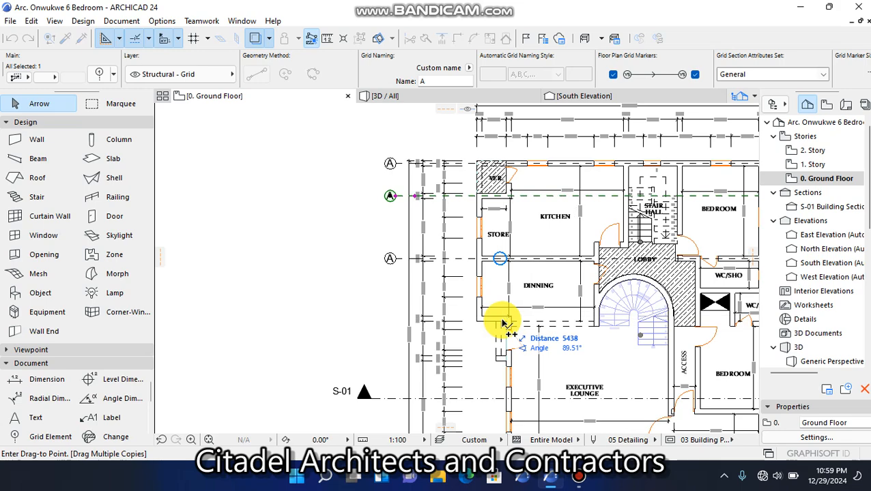
scroll(502, 323, down, 2)
scroll(503, 324, up, 5)
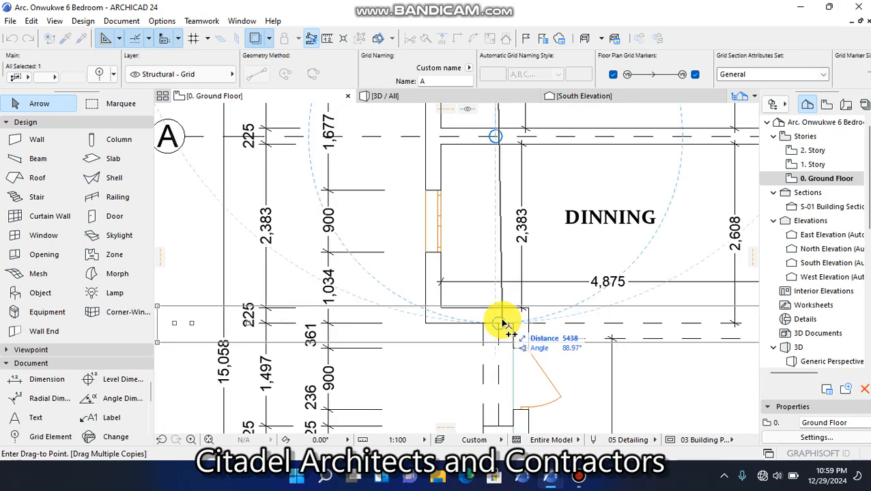
scroll(503, 324, up, 3)
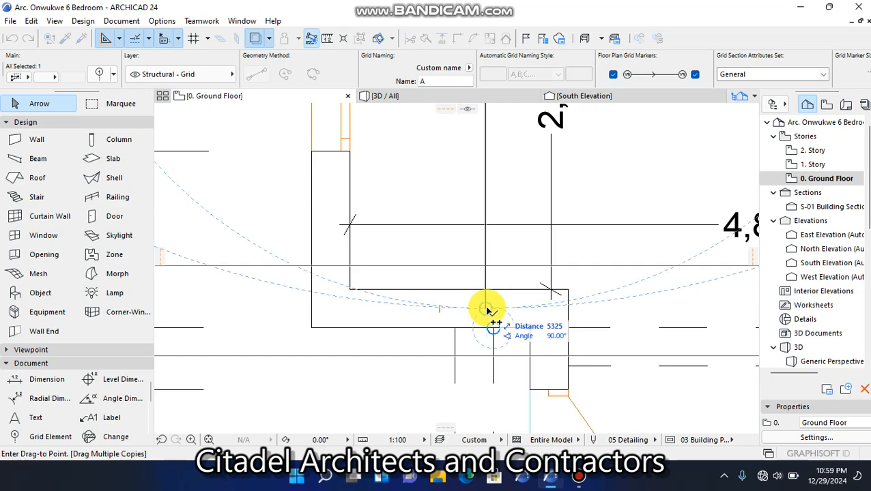
Place the third copy 7047 mm below the source line, through the short wall stub beside the EXECUTIVE LOUNGE door, and end the multiple copying
scroll(487, 311, down, 5)
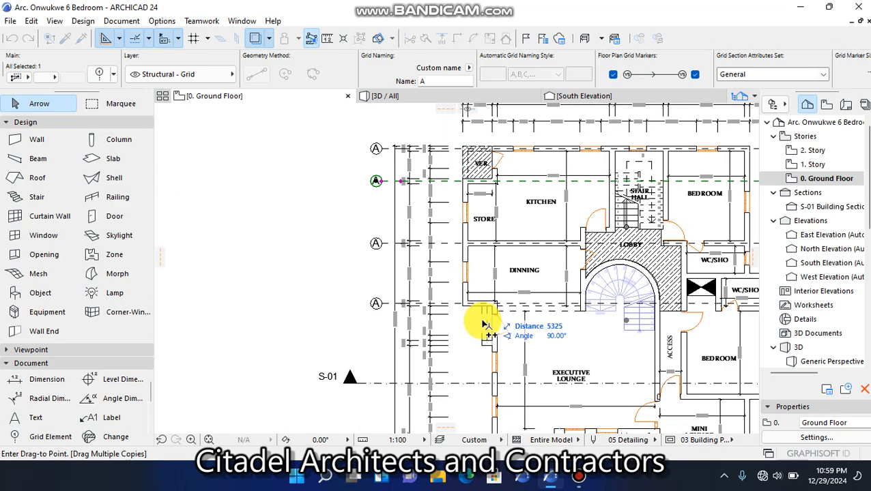
scroll(479, 302, down, 2)
scroll(481, 327, up, 5)
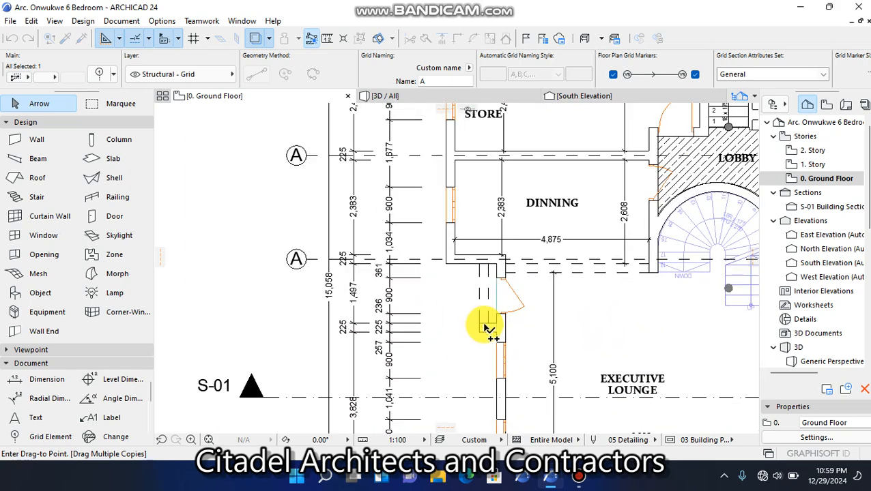
scroll(485, 328, up, 3)
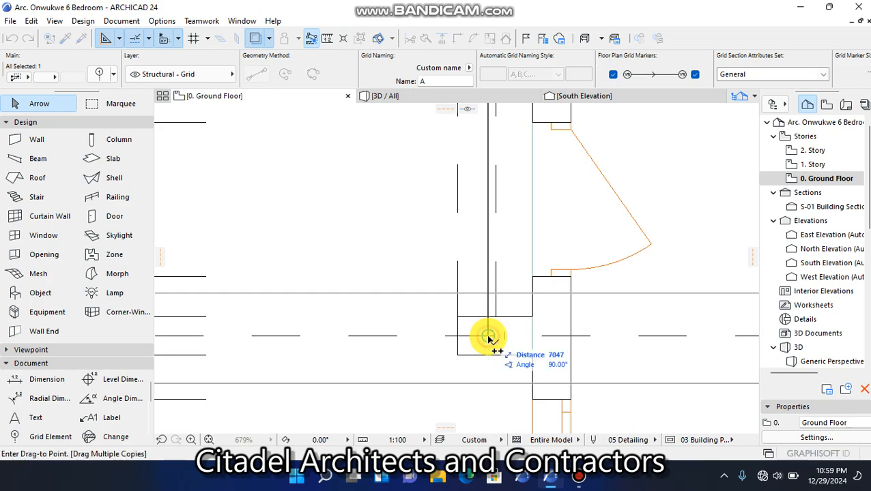
scroll(462, 246, down, 5)
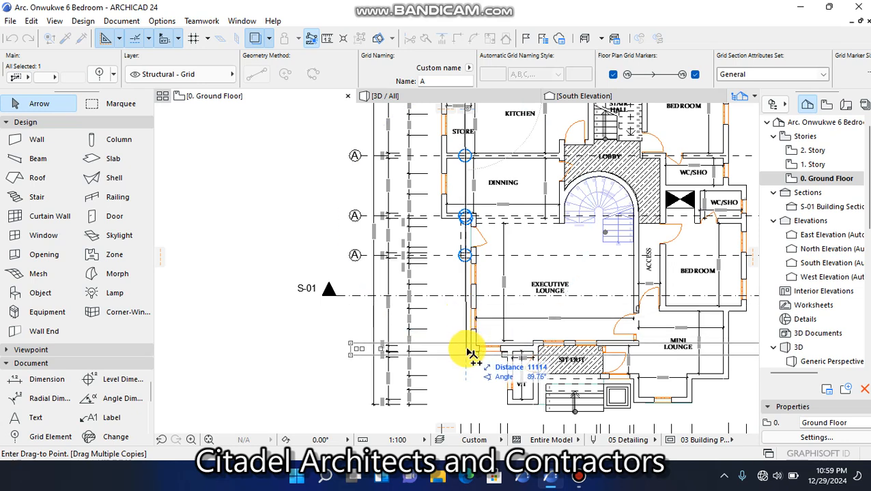
scroll(469, 353, up, 2)
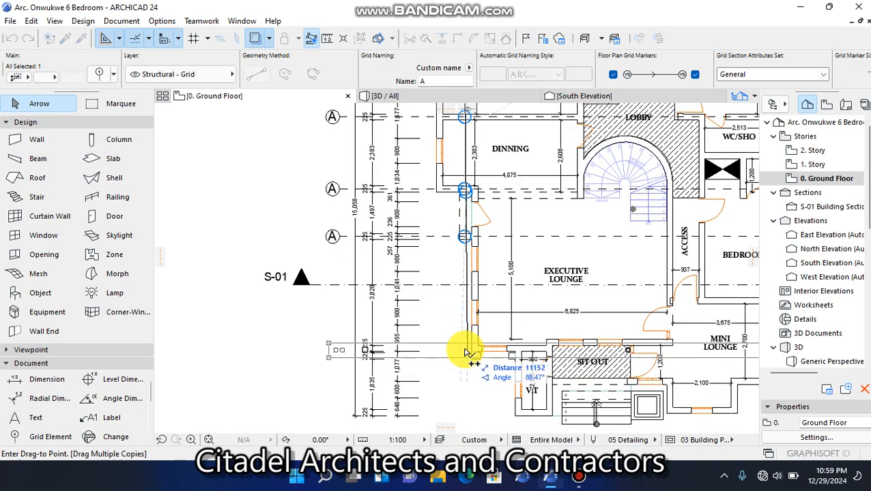
key(Escape)
key(Escape)
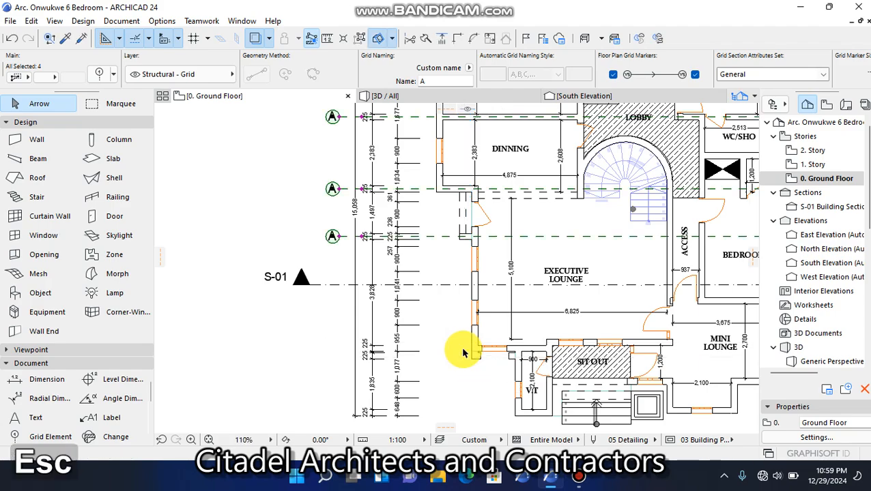
Copy the lowest grid line straight down 2328 mm onto the centreline of the wall between the lower right BEDROOM and MINI LOUNGE
scroll(452, 271, down, 2)
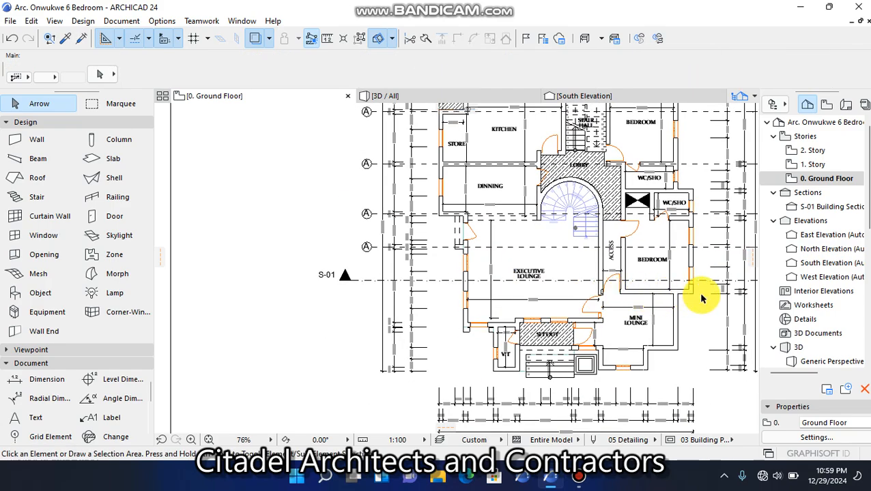
scroll(748, 291, up, 4)
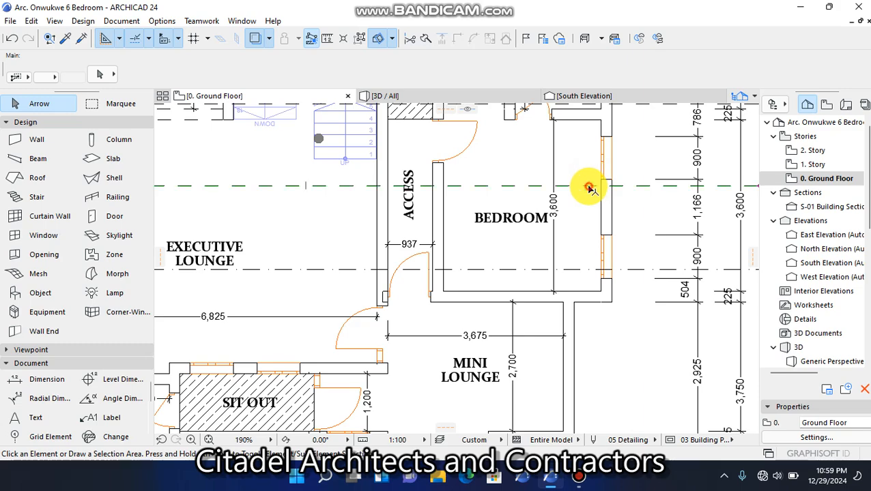
click(589, 187)
scroll(591, 197, down, 3)
scroll(591, 198, up, 4)
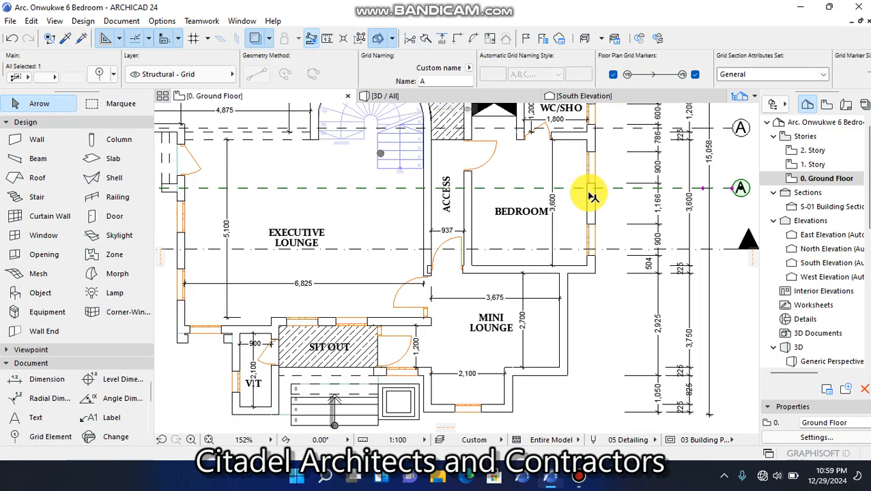
key(ctrl+shift+d)
click(571, 187)
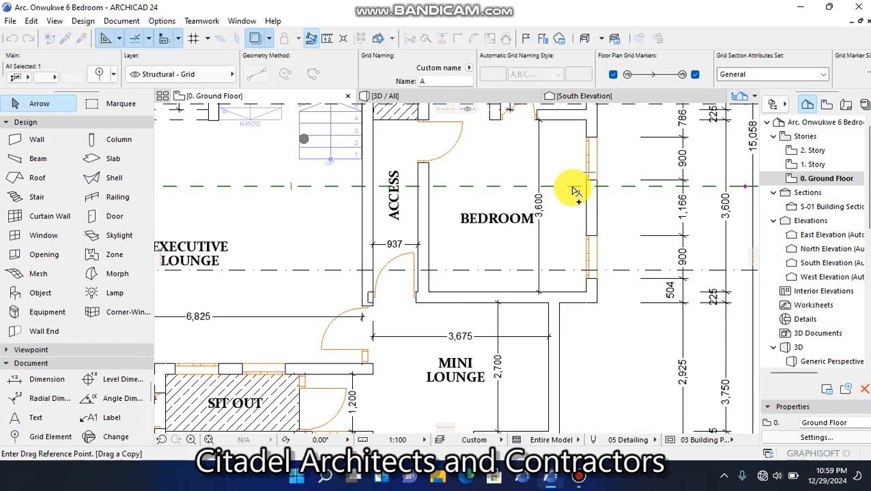
scroll(572, 295, up, 5)
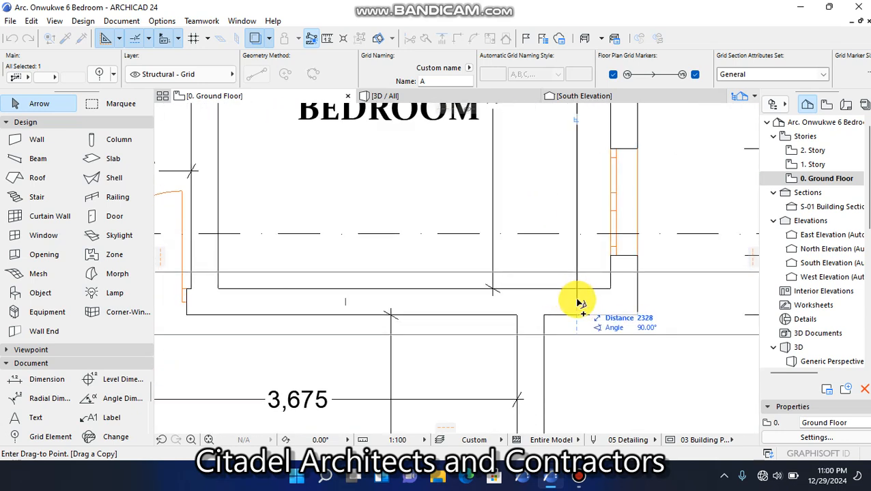
click(577, 302)
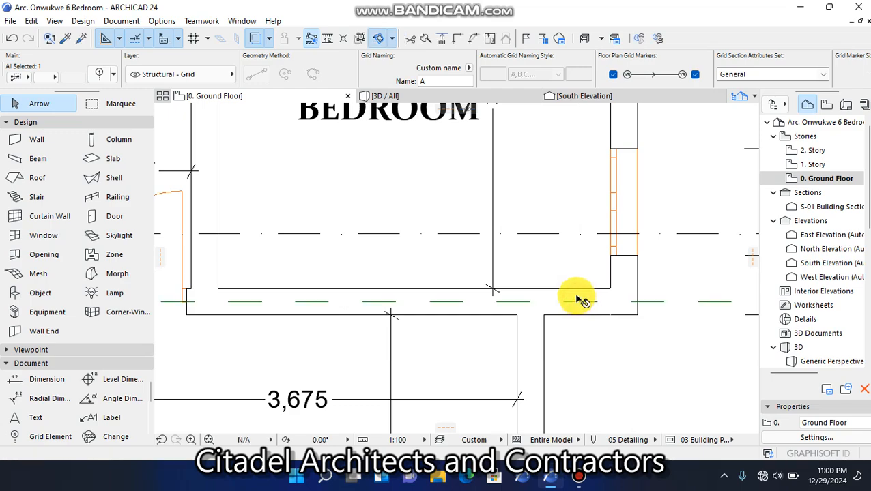
Copy that grid line straight down 2925 mm onto the centreline of the MINI LOUNGE's lower wall beside its projecting bay
scroll(566, 272, down, 9)
scroll(532, 293, up, 5)
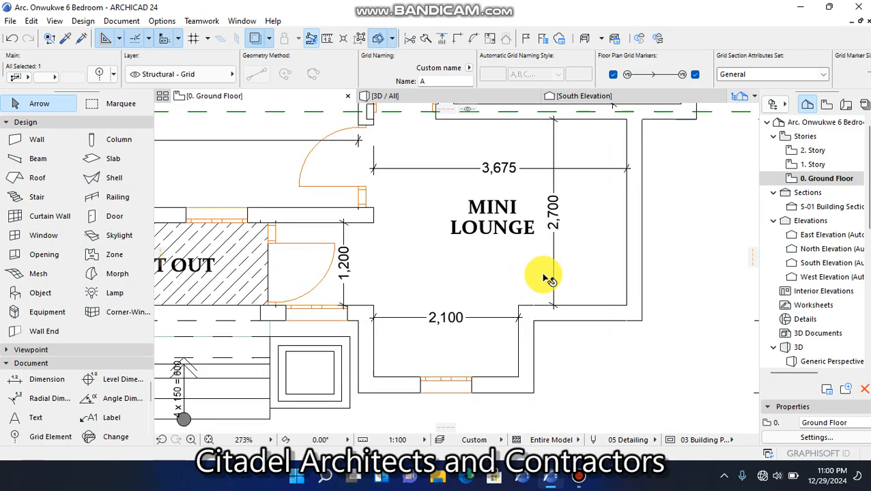
key(ctrl+shift+d)
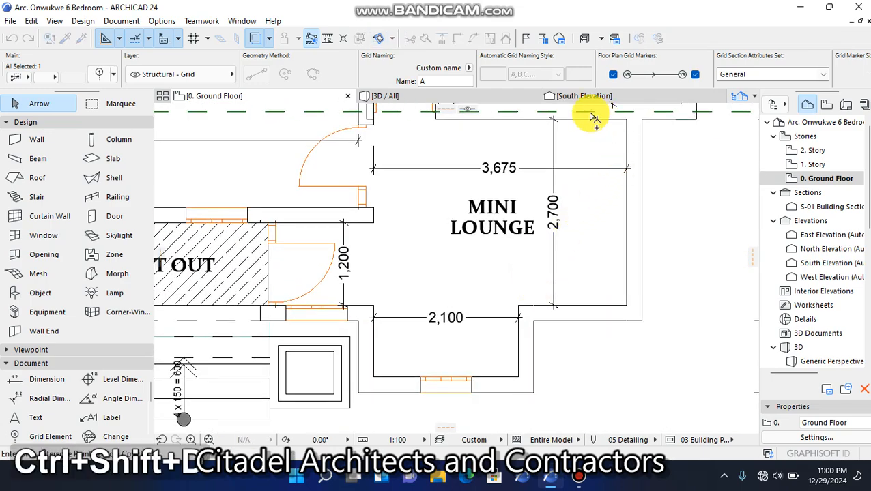
click(591, 112)
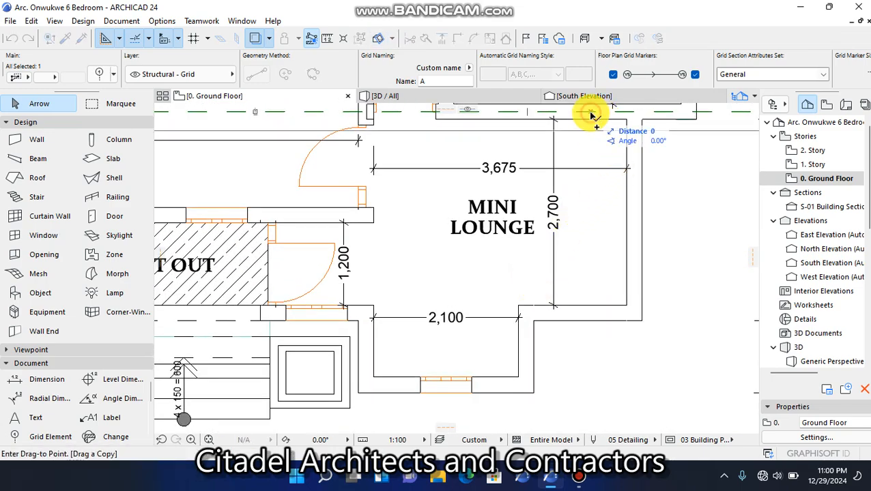
click(592, 312)
Copy the grid line on the MINI LOUNGE's lower wall straight down 1050 mm onto the centreline of the projecting bay's lower wall
key(ctrl+shift+d)
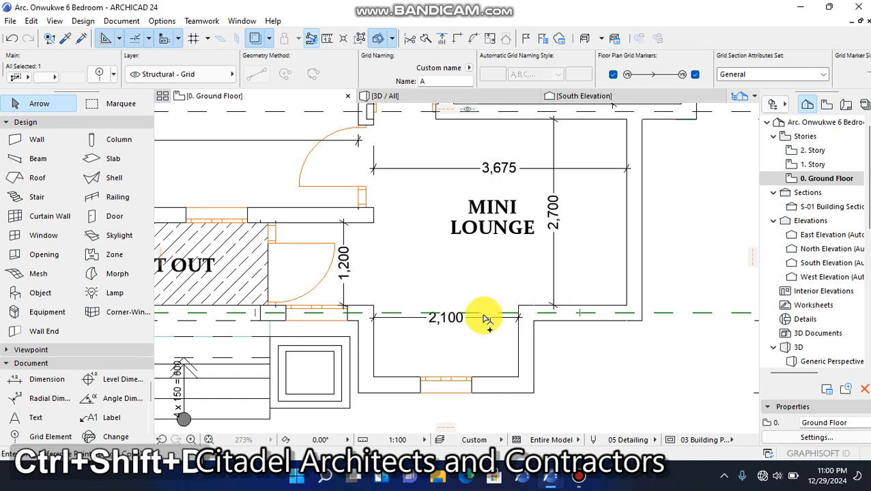
click(480, 315)
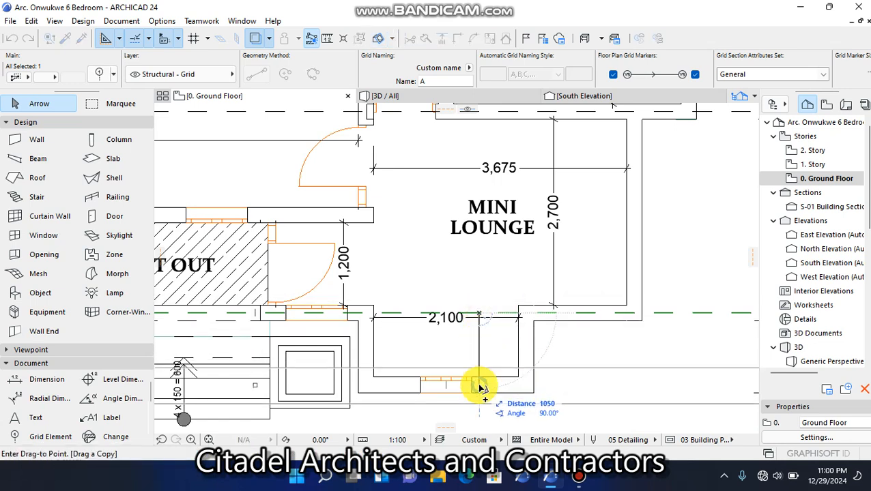
click(479, 388)
scroll(568, 377, down, 5)
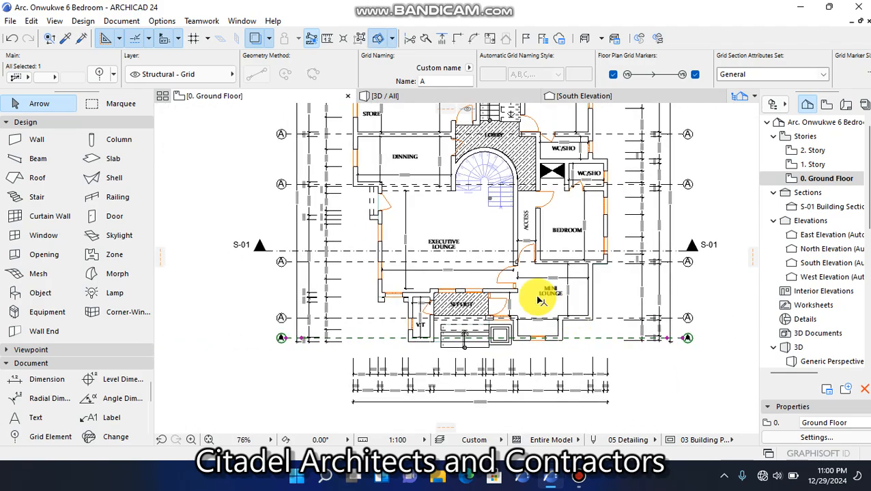
Copy the lowest grid line straight up 2250 mm onto the centreline of the EXECUTIVE LOUNGE's lower wall above V.T
scroll(418, 326, up, 5)
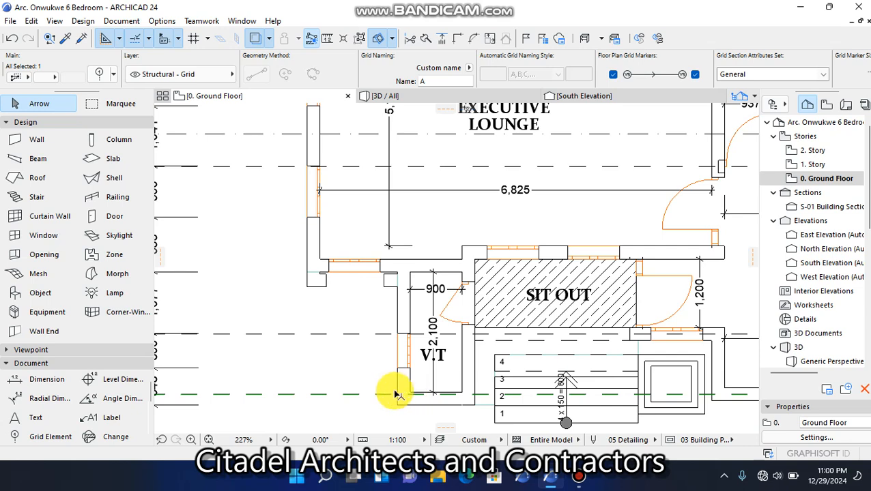
key(ctrl+shift+d)
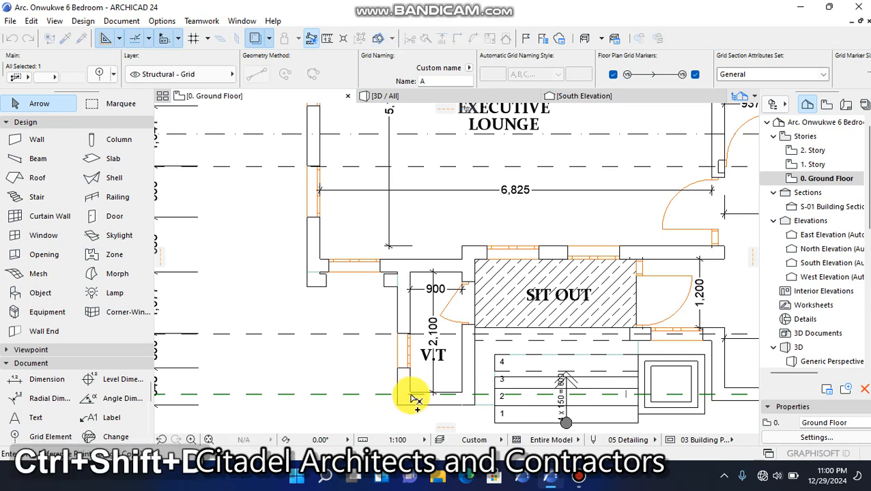
click(410, 394)
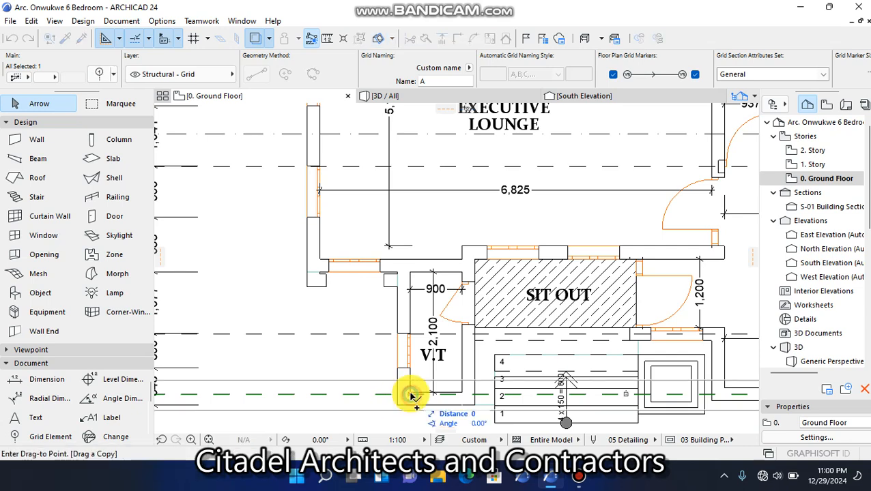
click(410, 266)
scroll(419, 293, down, 2)
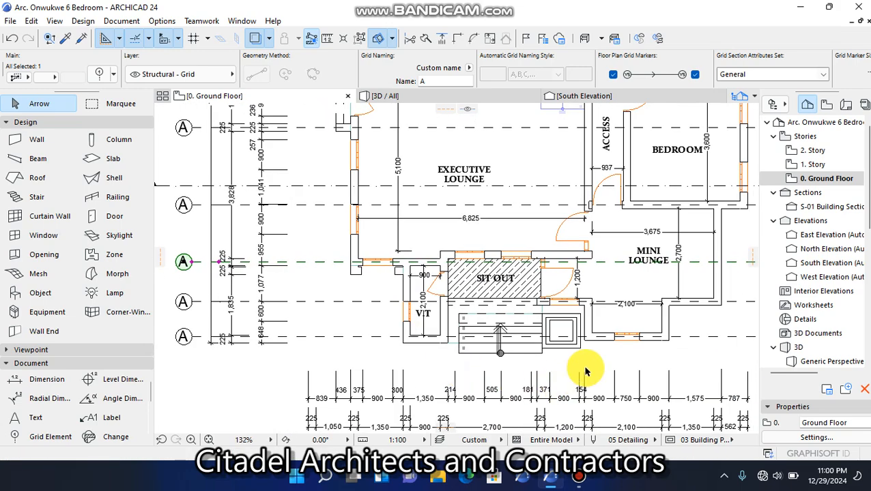
Copy the lowest grid line straight down 76 mm into the thickness of V.T's lower wall and clear the selection
scroll(593, 396, up, 1)
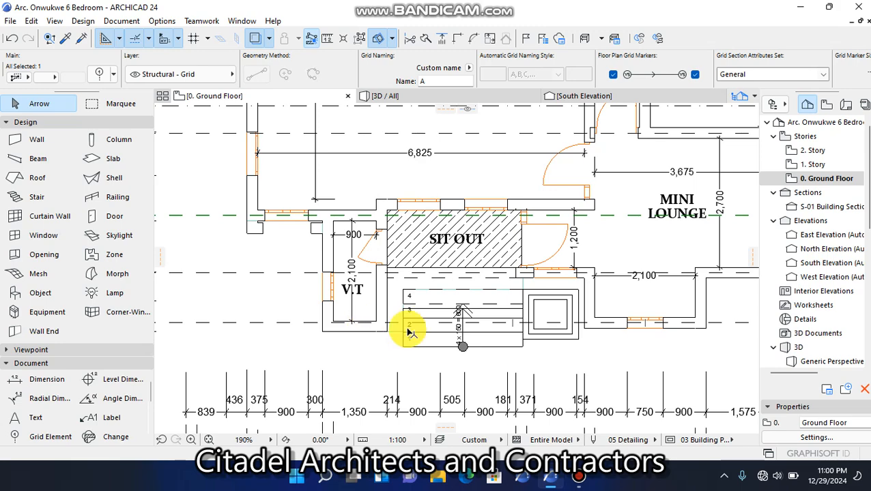
scroll(331, 339, up, 2)
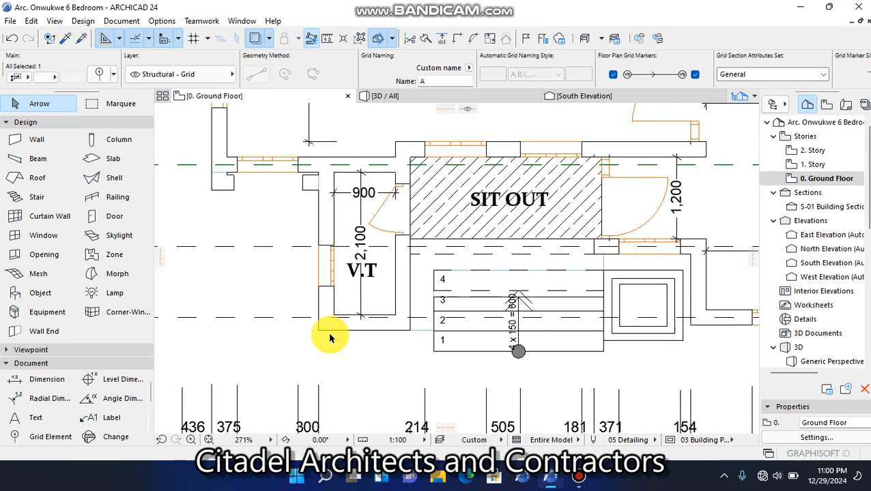
scroll(307, 319, up, 2)
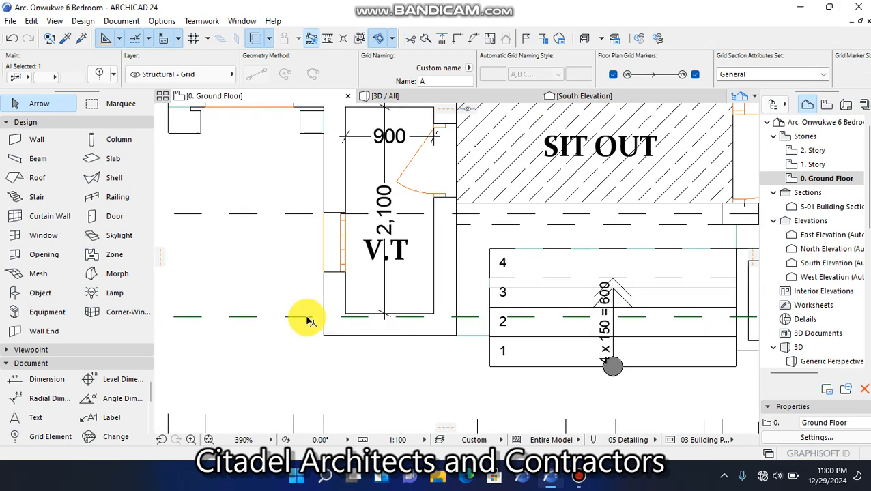
key(ctrl+shift+d)
click(402, 319)
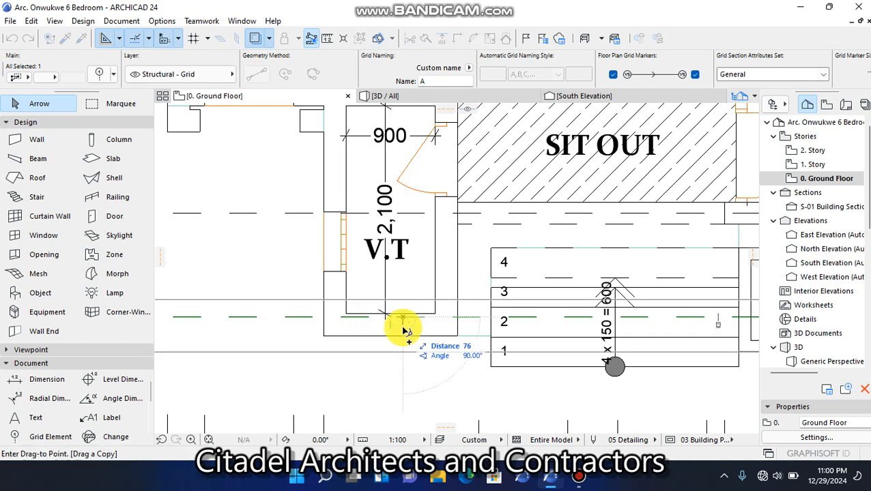
click(403, 330)
scroll(404, 331, down, 7)
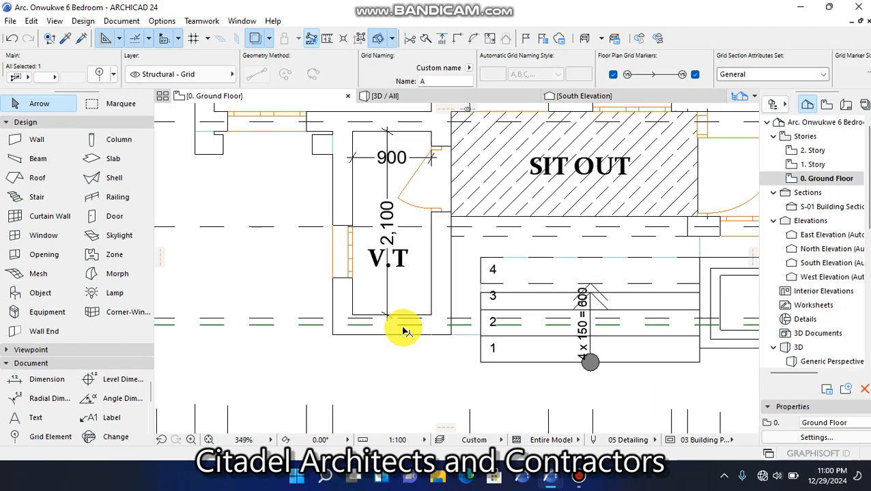
key(Escape)
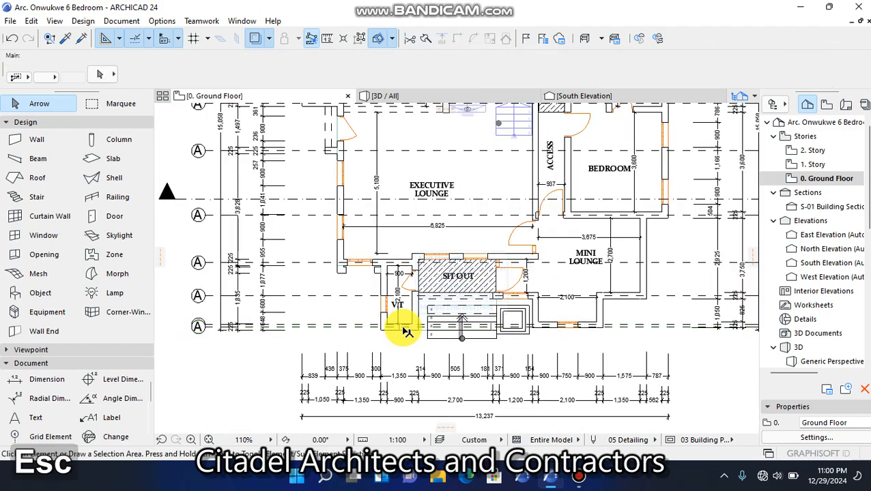
Copy the grid line between the upper right BEDROOM and WC/SHO straight down 1408 mm onto the wall between the two WC/SHO rooms
scroll(402, 331, down, 5)
scroll(362, 153, up, 4)
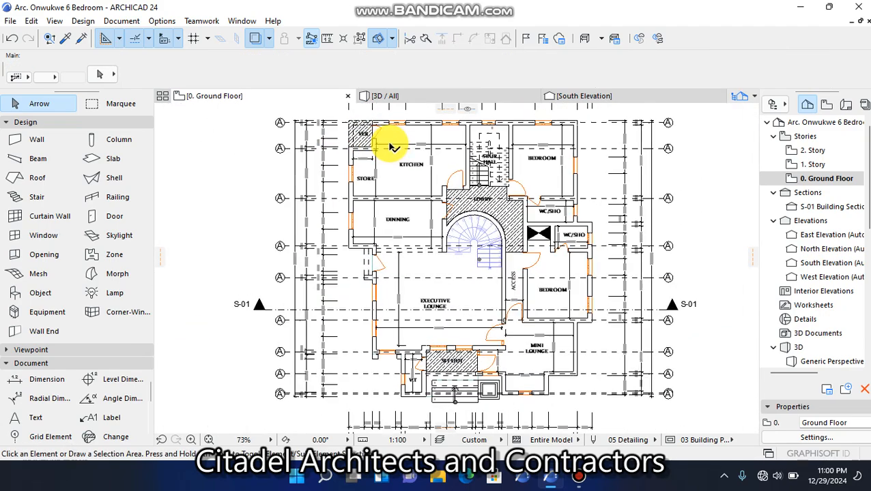
scroll(695, 234, up, 4)
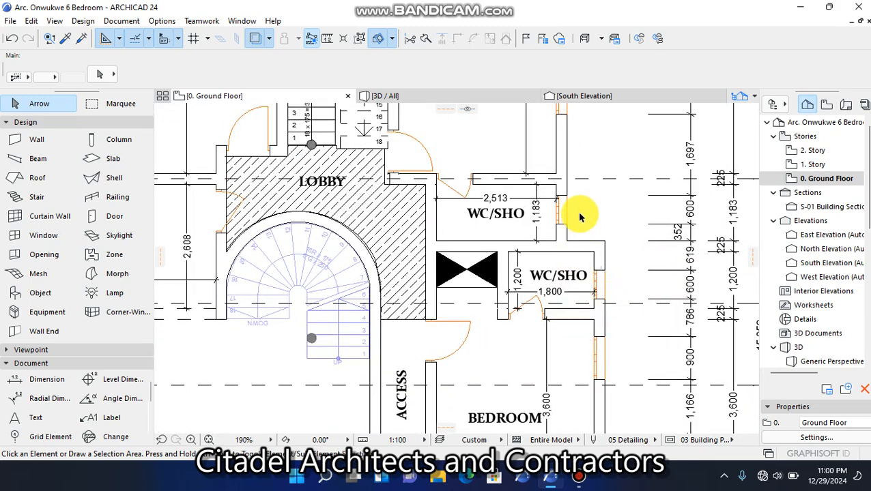
click(598, 180)
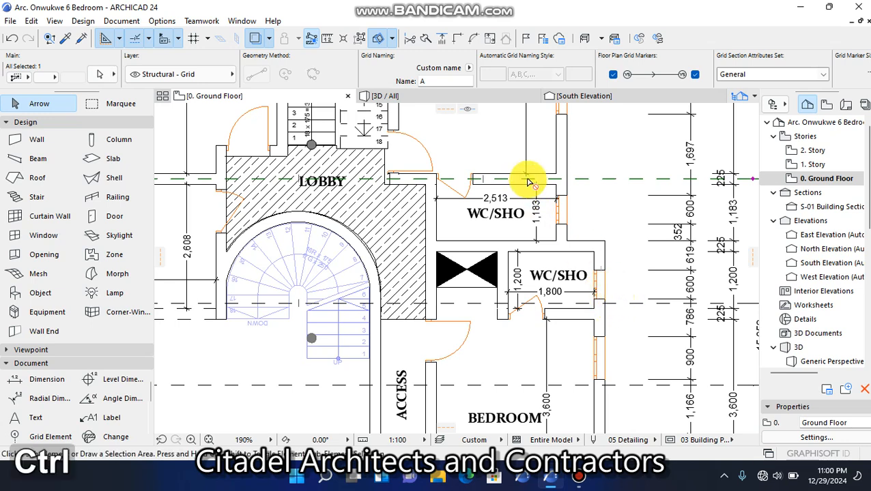
key(ctrl+shift+d)
click(582, 180)
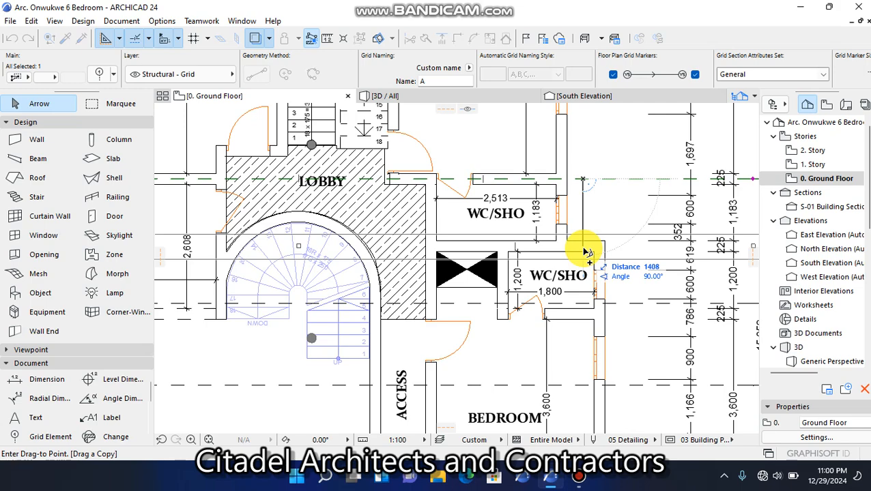
click(584, 251)
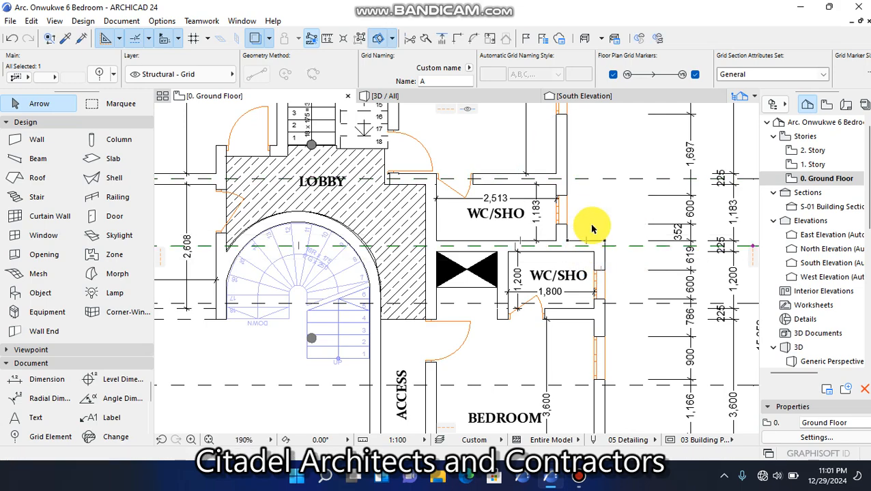
scroll(611, 173, down, 4)
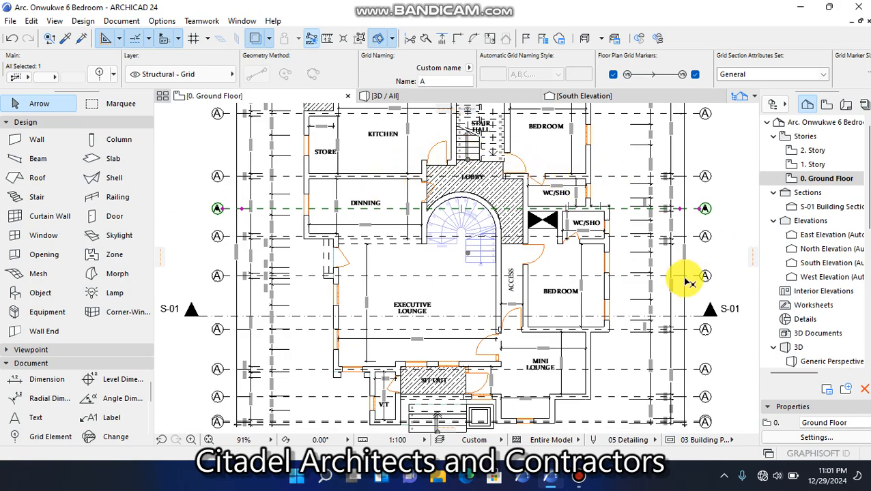
Check the copied grid lines and their markers against the horizontal walls across the whole ground floor plan
scroll(611, 240, up, 2)
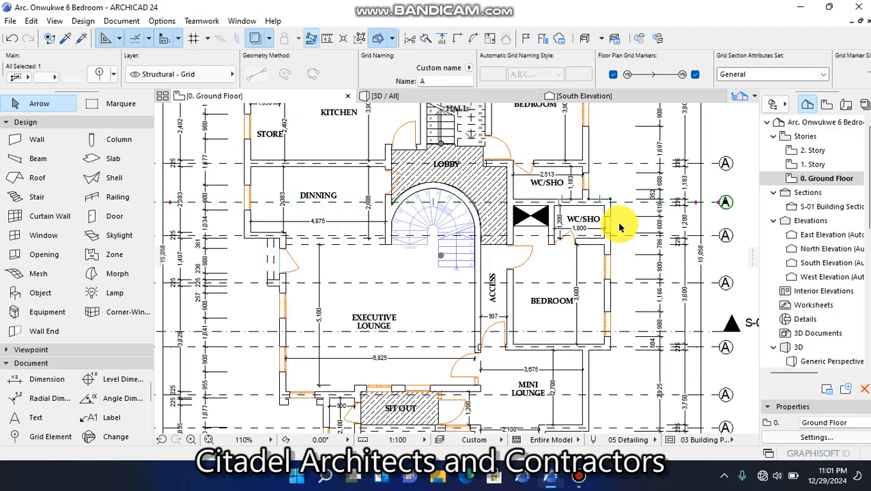
scroll(534, 282, down, 6)
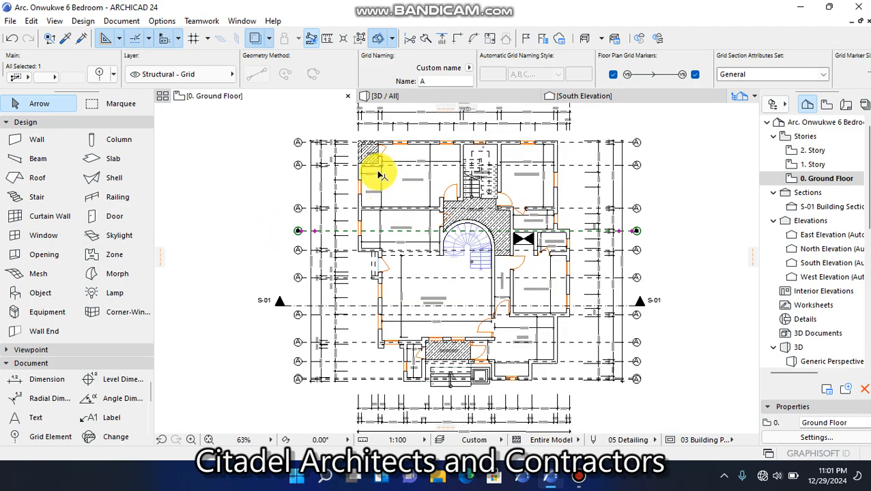
scroll(375, 145, up, 3)
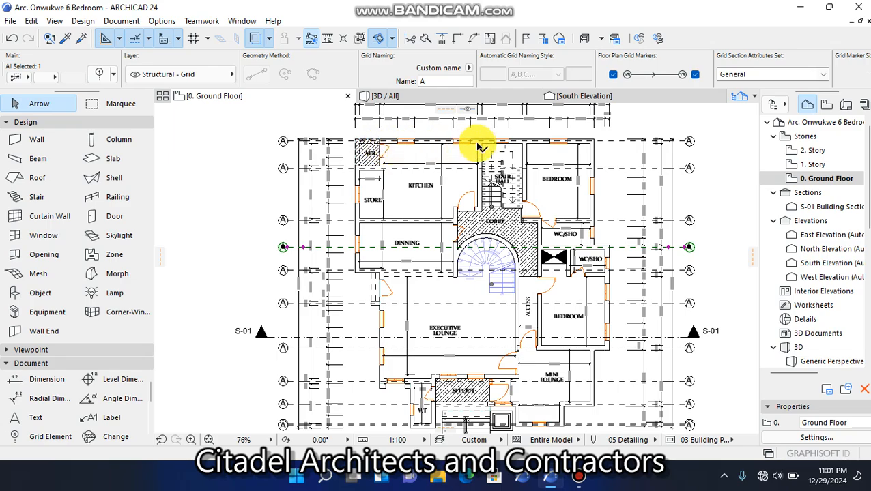
scroll(479, 145, up, 1)
scroll(619, 287, up, 2)
scroll(480, 211, down, 2)
scroll(480, 212, down, 2)
scroll(307, 386, up, 1)
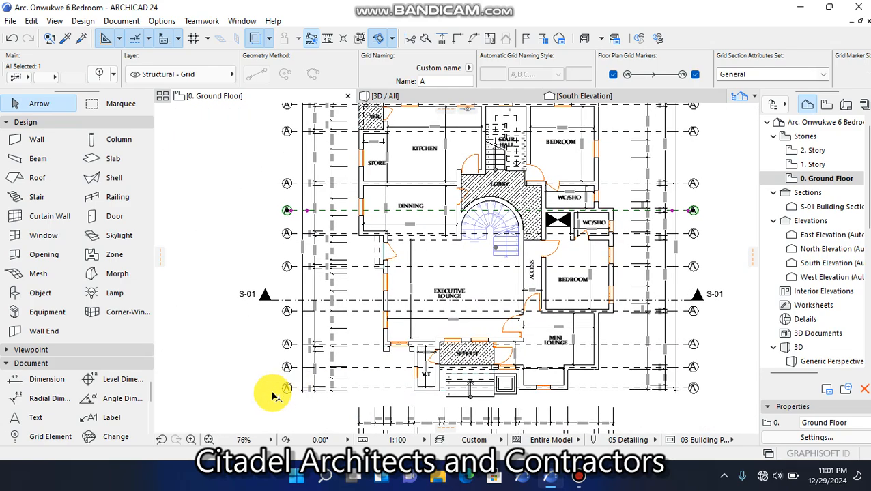
click(263, 413)
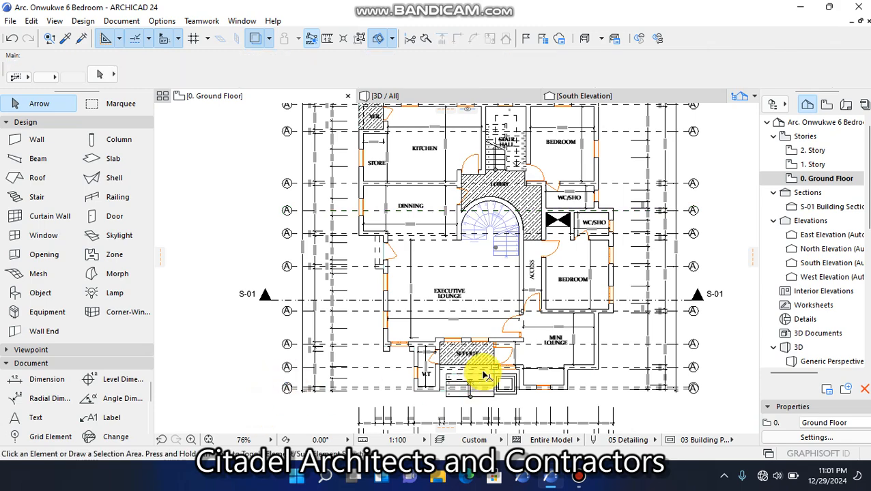
scroll(490, 369, up, 2)
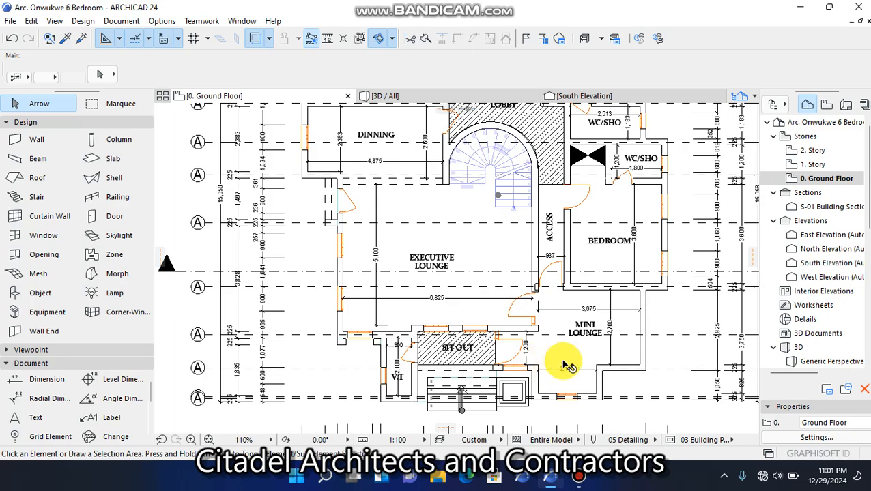
scroll(570, 368, up, 1)
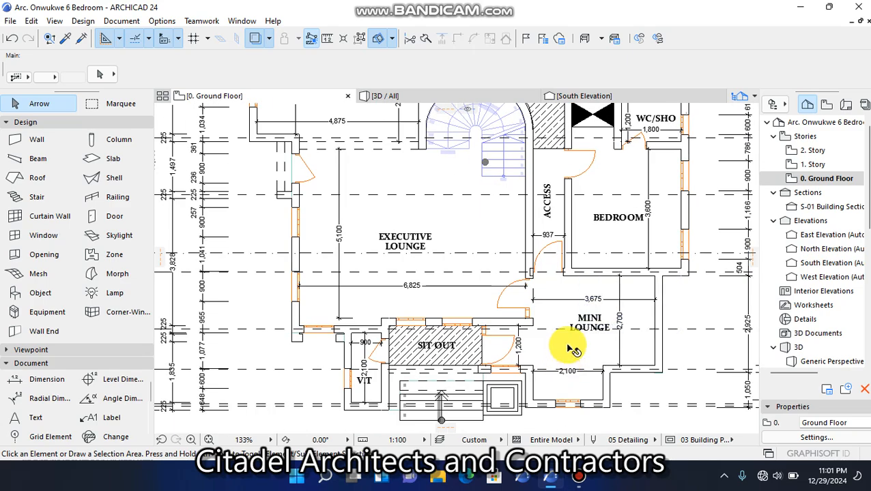
scroll(570, 362, down, 5)
scroll(365, 355, up, 7)
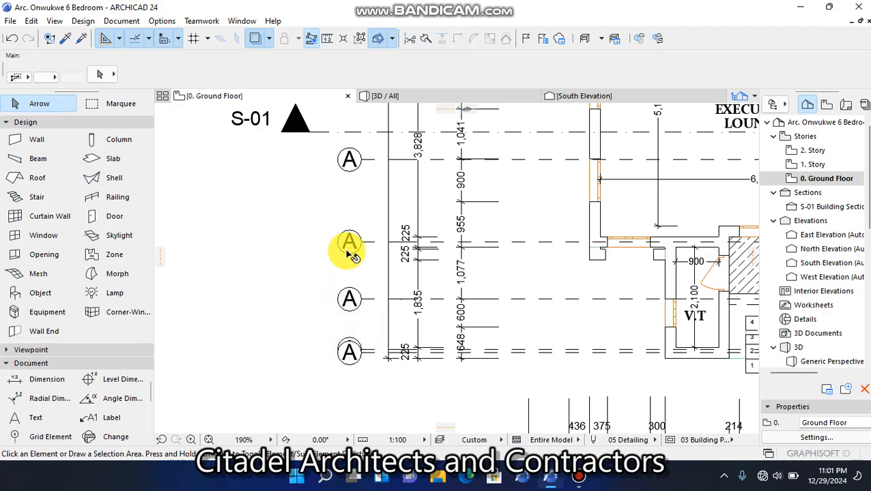
scroll(362, 348, down, 6)
scroll(364, 130, down, 2)
scroll(362, 130, up, 4)
scroll(366, 155, up, 4)
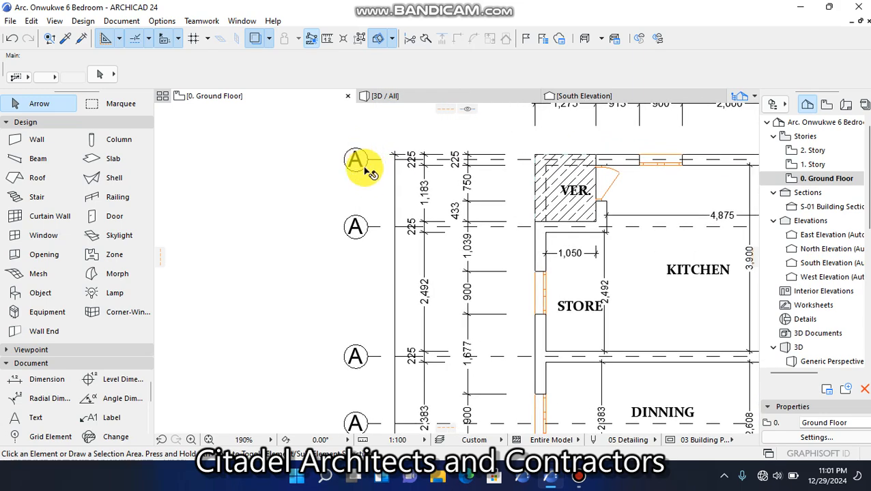
Give the grid line along the wall between VER. and STORE the custom name B and clear the selection
click(372, 229)
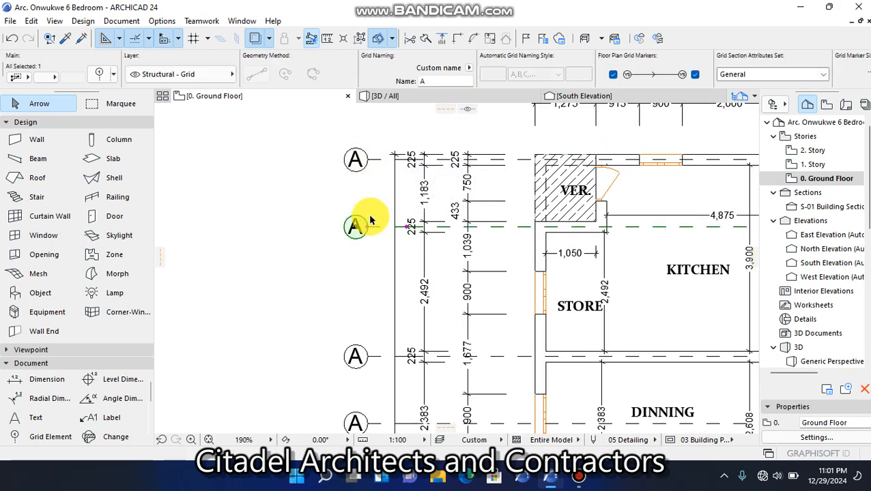
scroll(371, 220, up, 1)
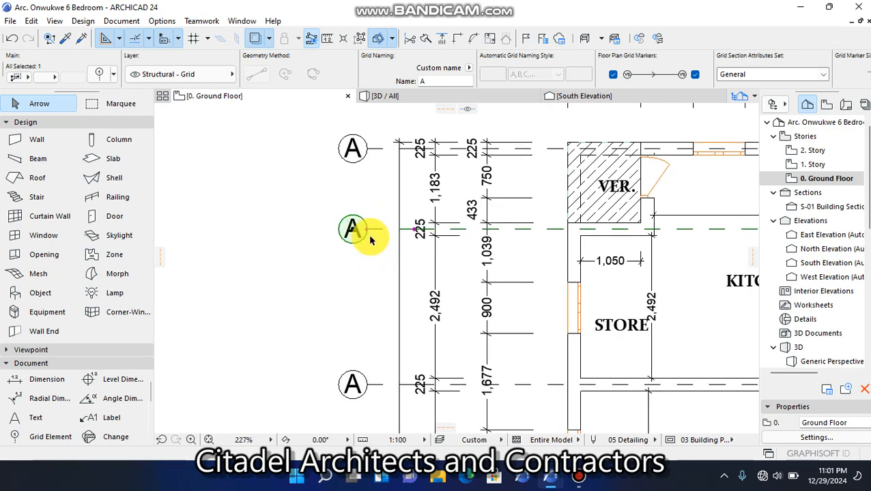
key(Escape)
click(370, 232)
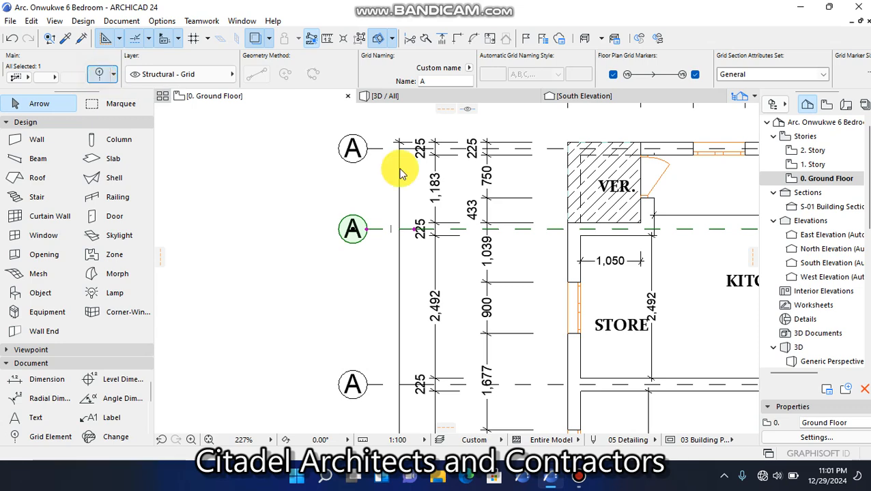
key(ctrl+t)
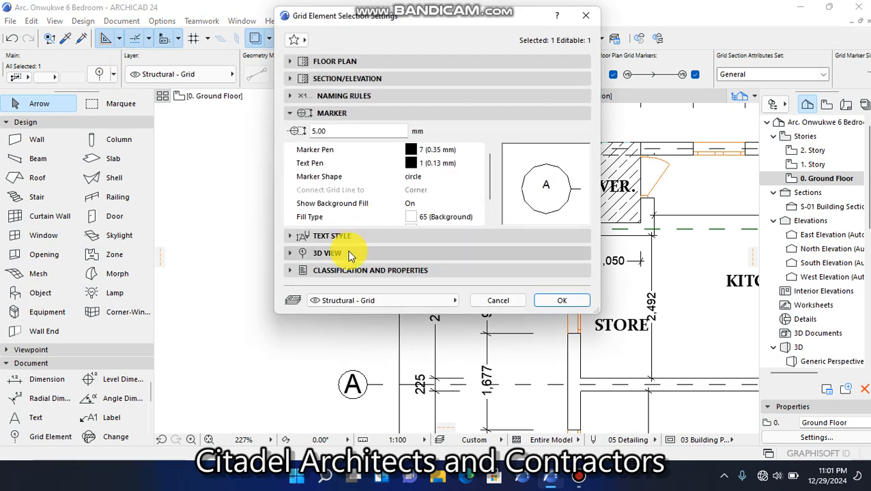
click(335, 97)
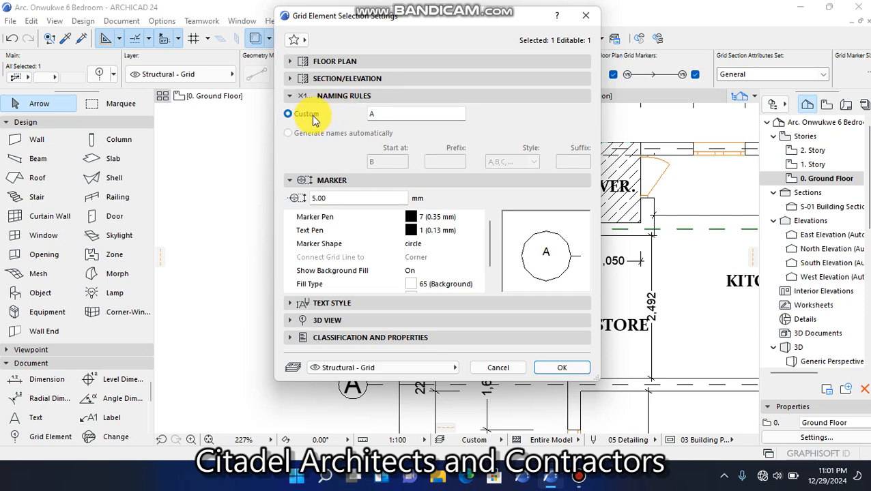
click(306, 117)
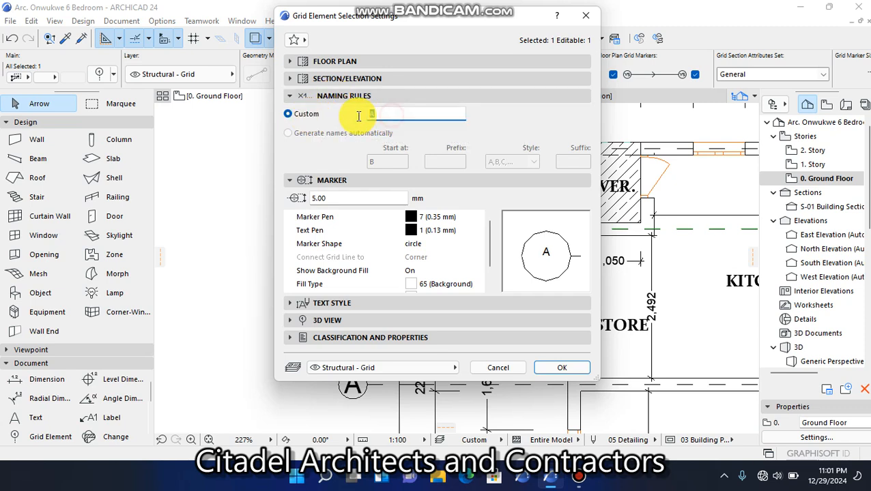
text(b)
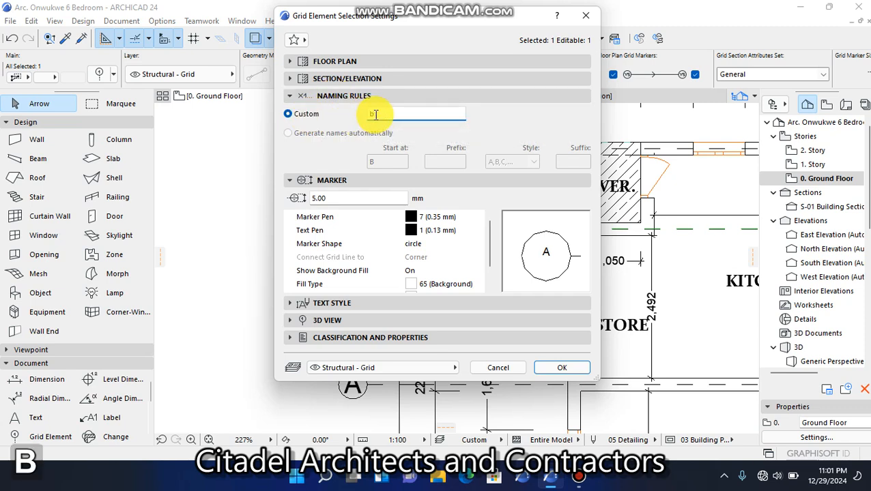
key(BackSpace)
key(Caps_Lock)
text(B)
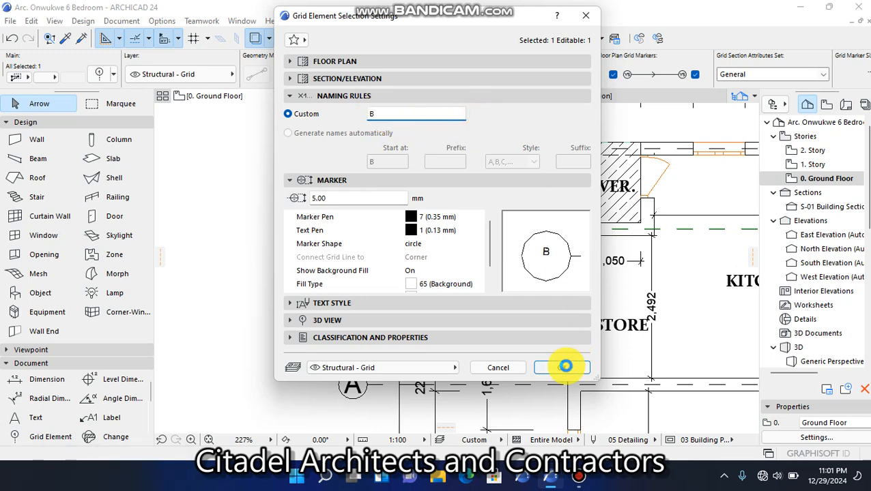
click(566, 369)
click(311, 249)
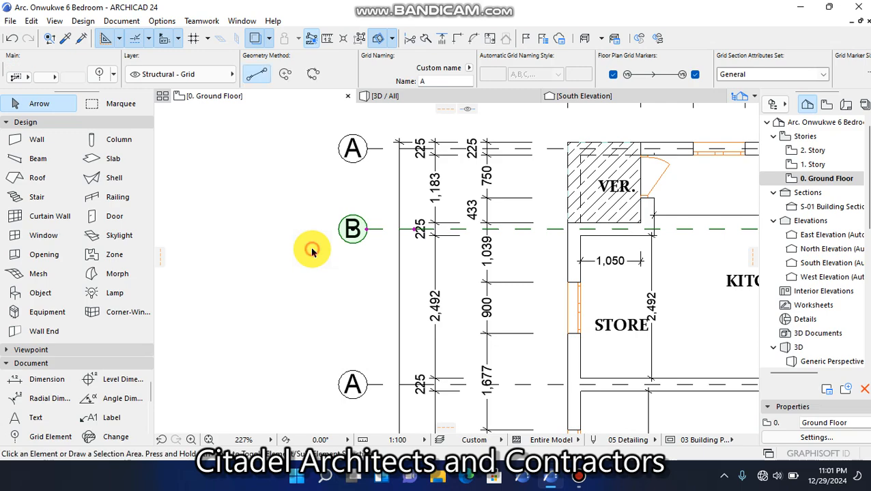
scroll(340, 212, down, 1)
scroll(340, 312, down, 3)
scroll(355, 287, up, 3)
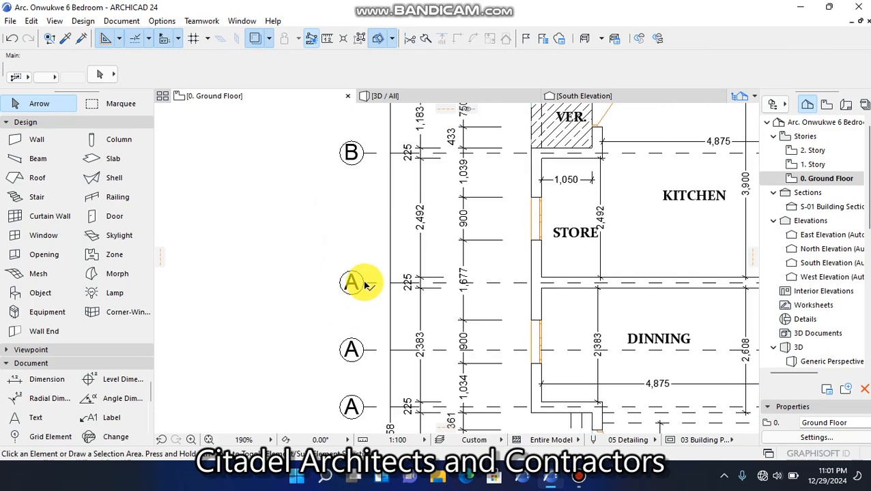
click(367, 285)
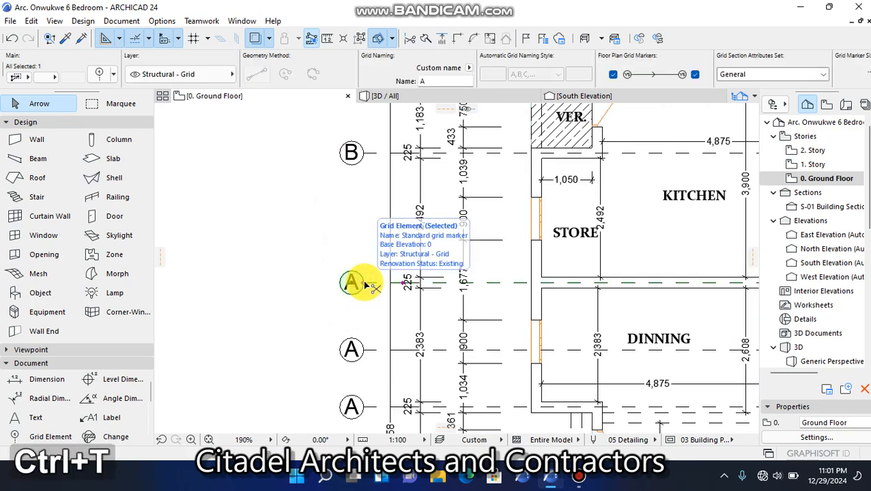
key(ctrl+t)
key(Escape)
key(ctrl+shift+t)
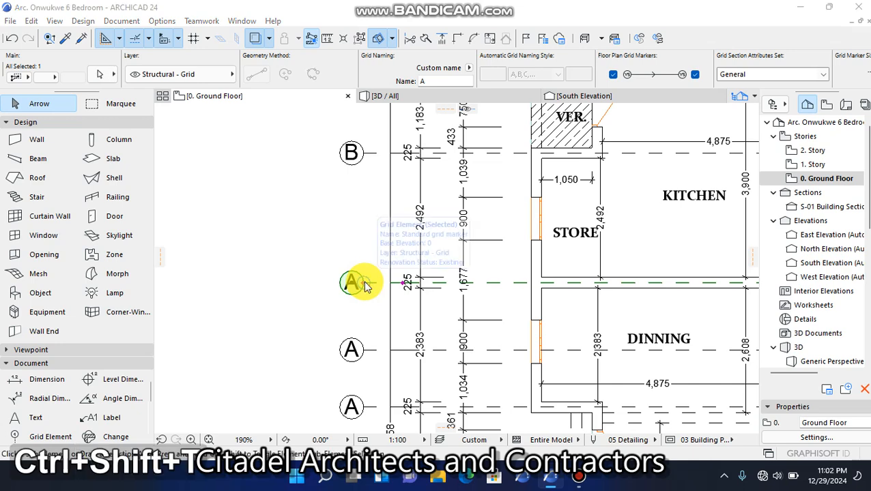
key(Escape)
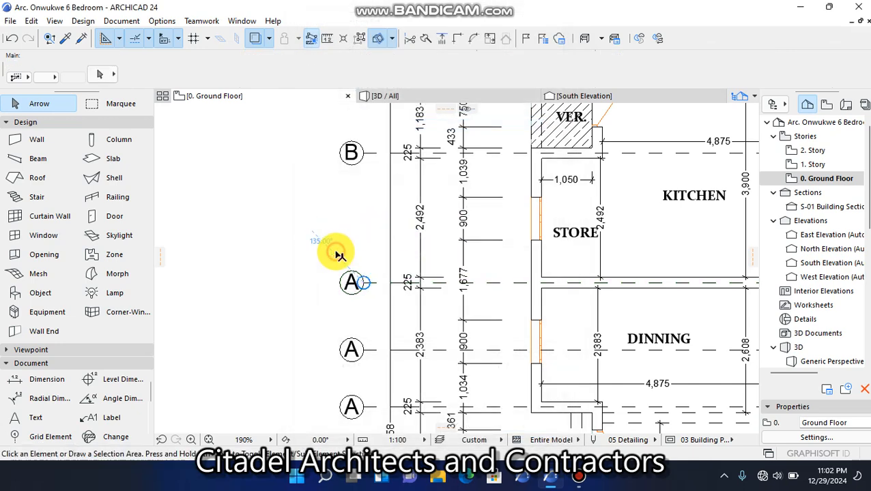
key(Escape)
Rename the grid line on the wall between STORE and DINNING as C and clear the selection
click(365, 284)
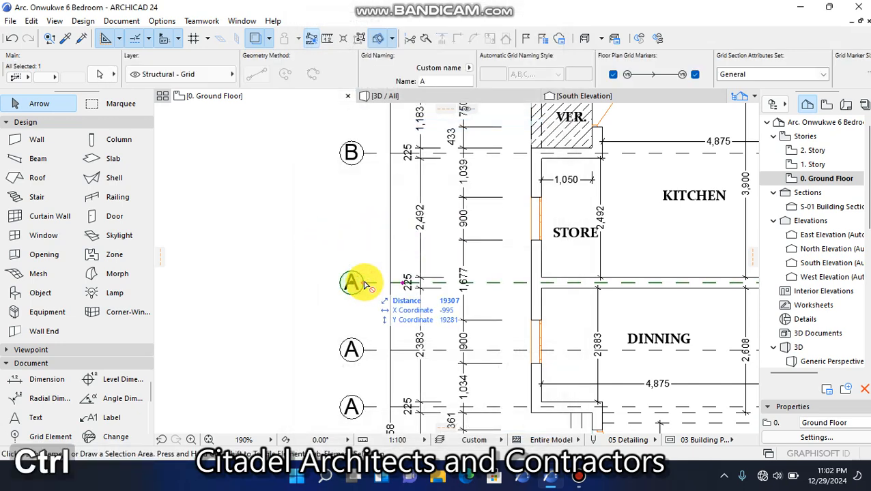
key(ctrl+shift+t)
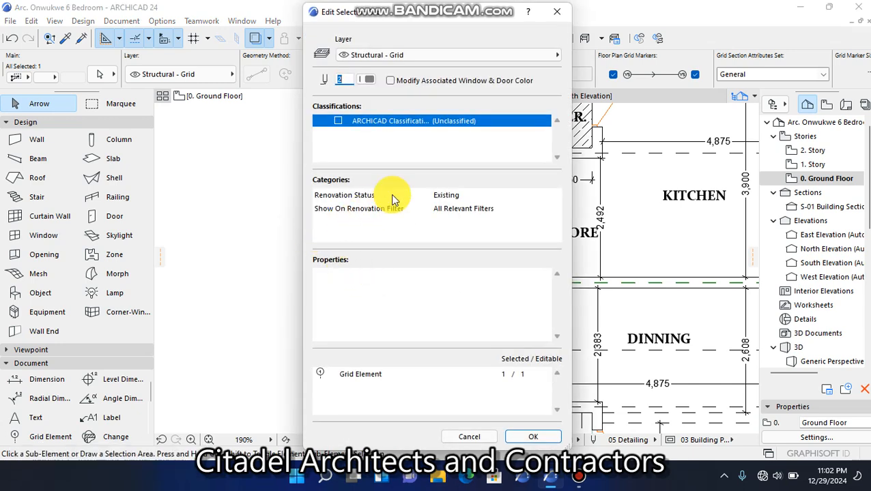
key(Escape)
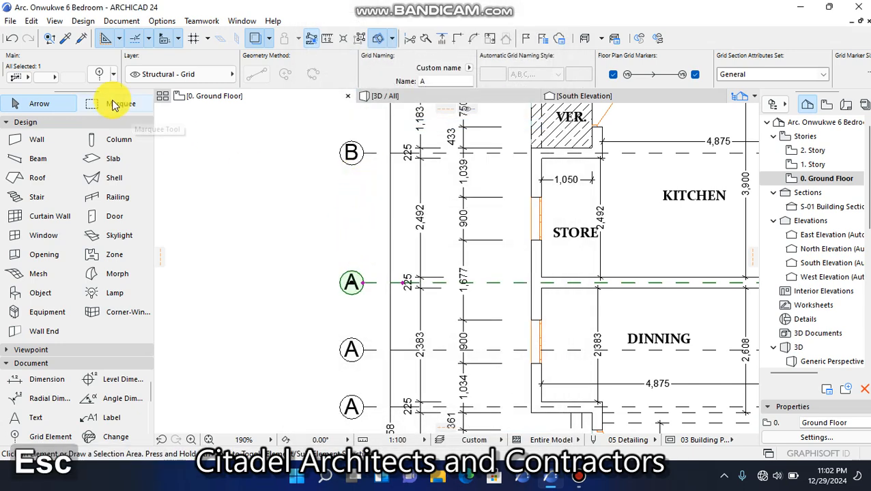
key(ctrl+t)
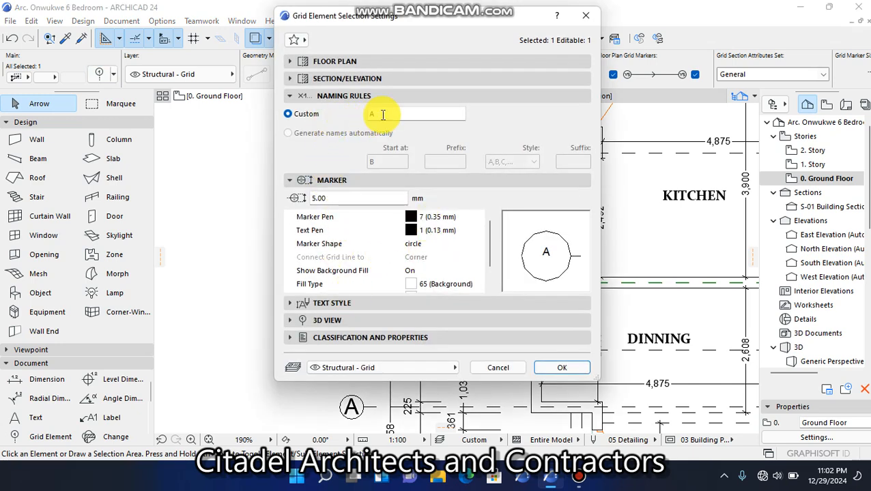
text(B)
key(BackSpace)
text(C)
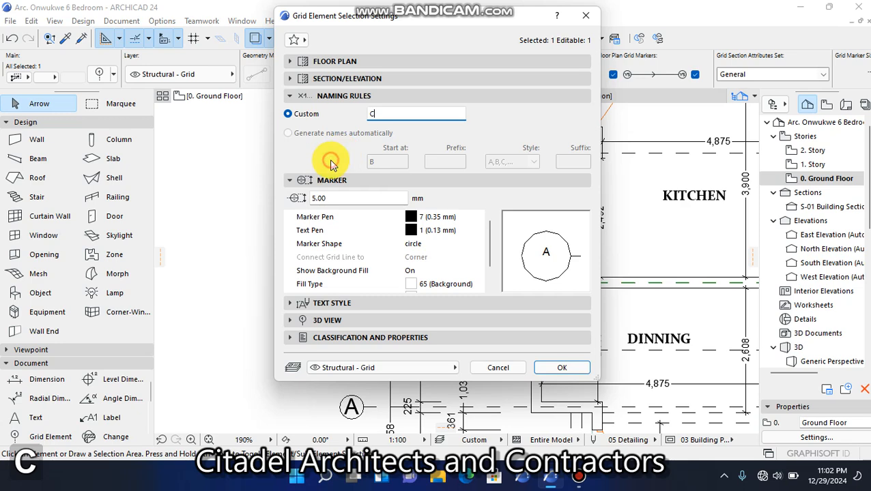
click(564, 367)
click(323, 307)
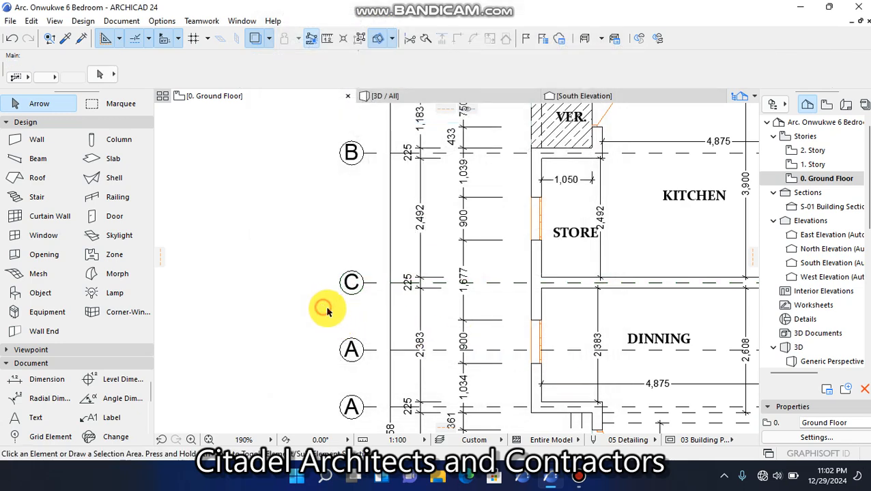
Rename the grid line running through the middle of DINNING as D and clear the selection
click(366, 350)
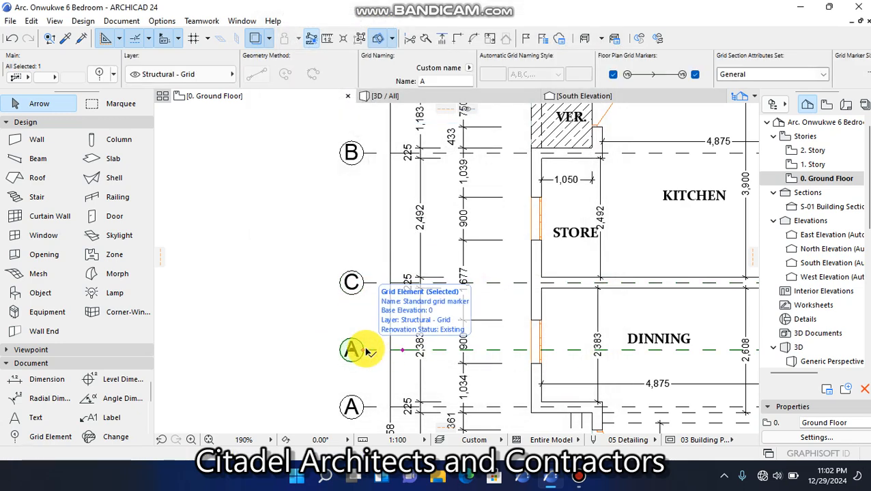
click(103, 75)
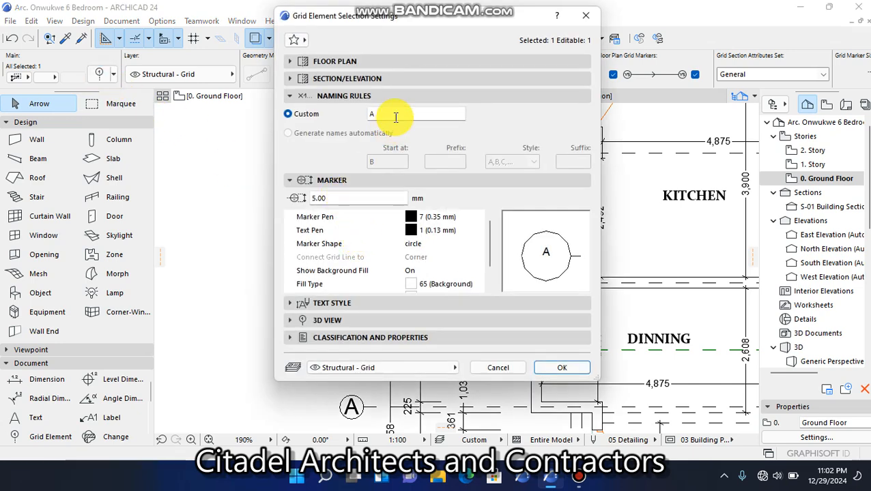
text(D)
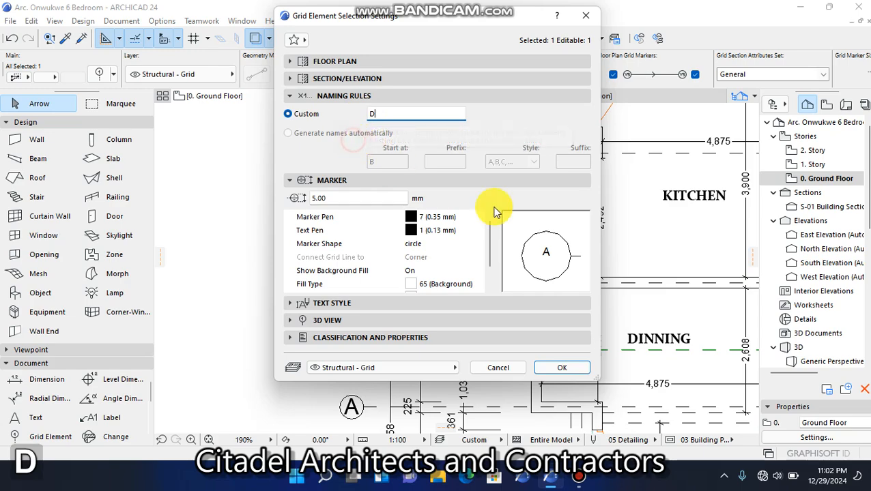
click(561, 367)
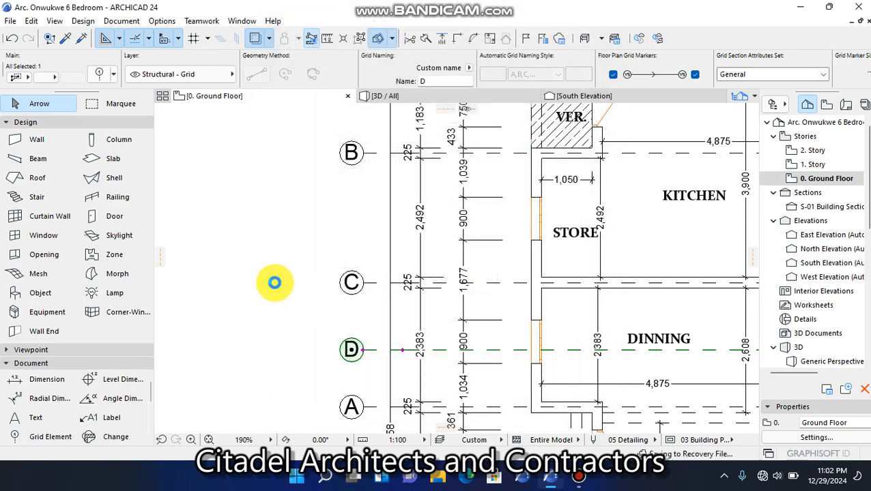
click(283, 253)
Rename the grid line on DINNING's lower wall, directly below grid line D, as E
scroll(358, 198, down, 3)
scroll(350, 305, down, 2)
scroll(365, 295, up, 4)
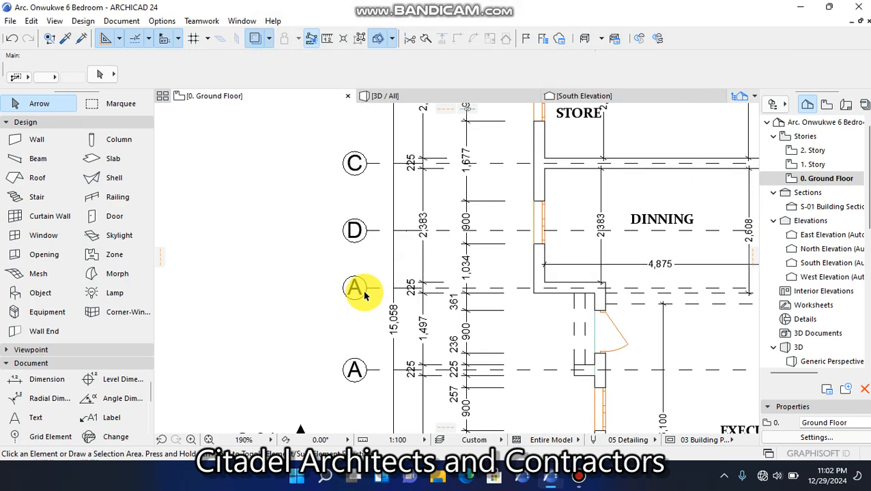
click(367, 290)
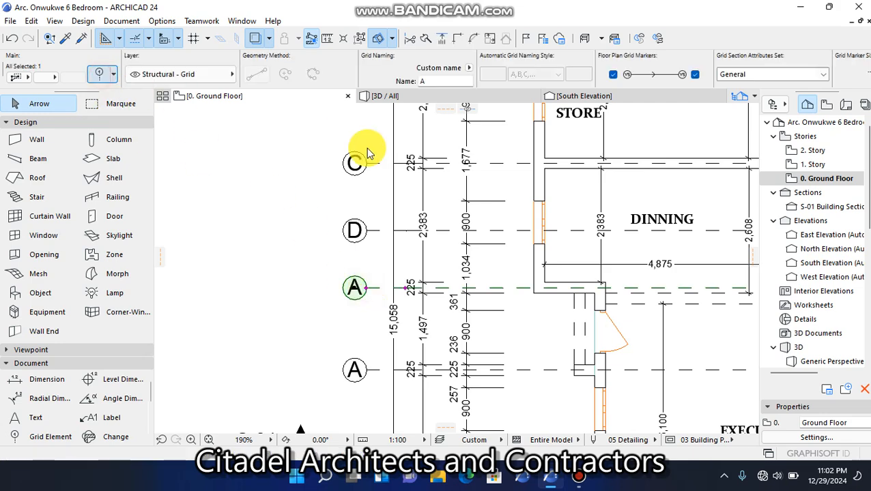
key(ctrl+t)
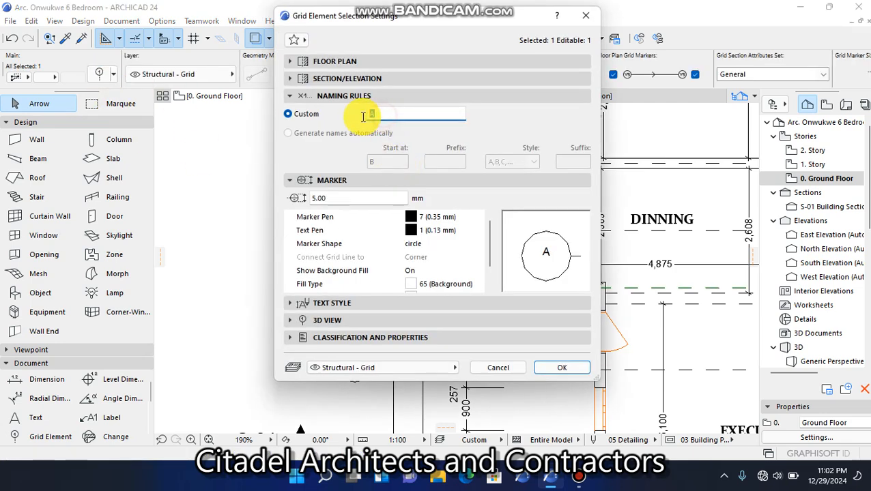
text(E)
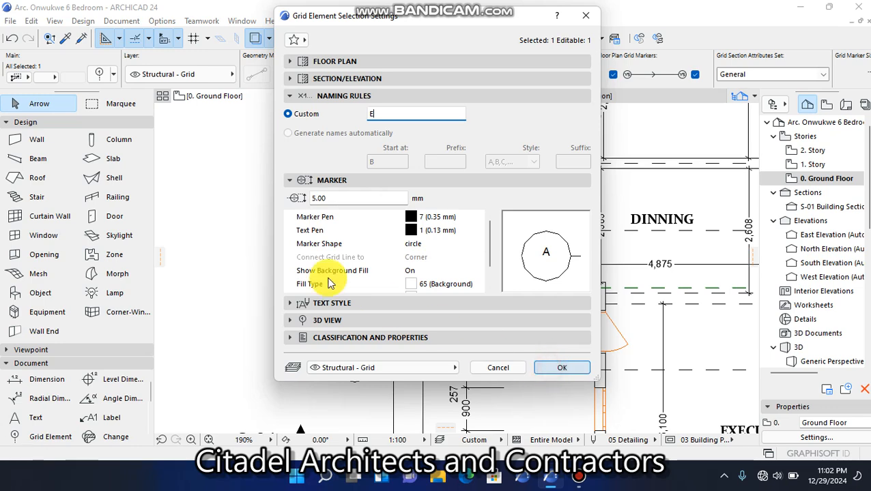
key(Return)
Rename the grid line just below the EXECUTIVE LOUNGE's entrance door as F and clear the selection
scroll(386, 287, down, 3)
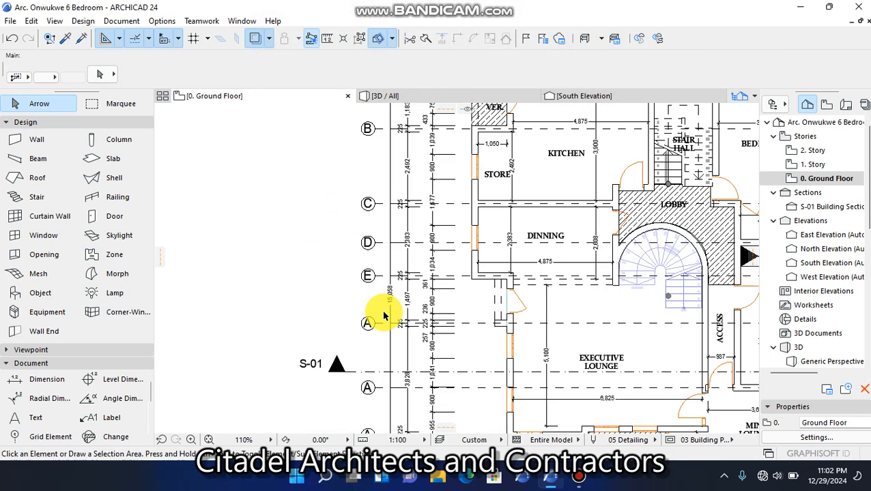
scroll(375, 314, up, 3)
click(374, 310)
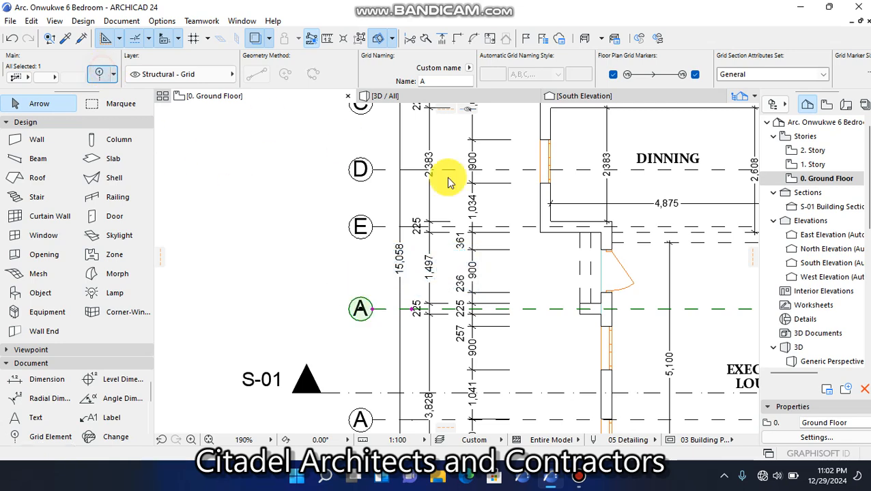
key(ctrl+t)
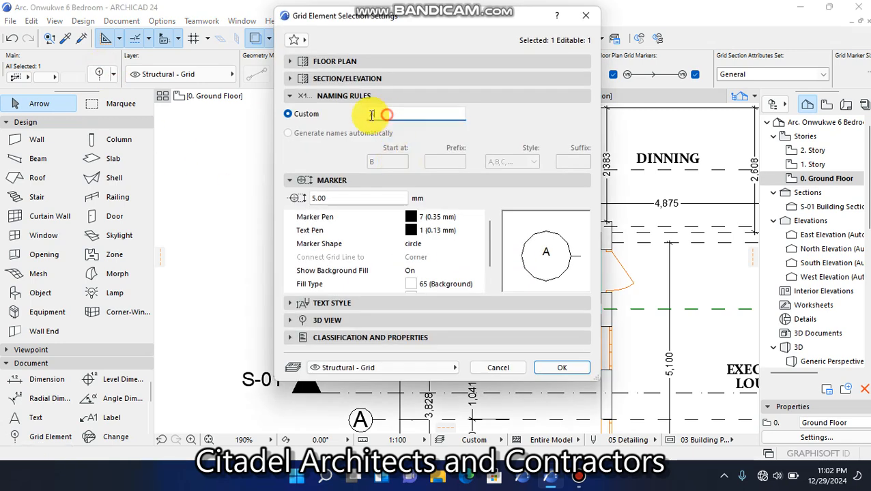
text(F)
click(554, 371)
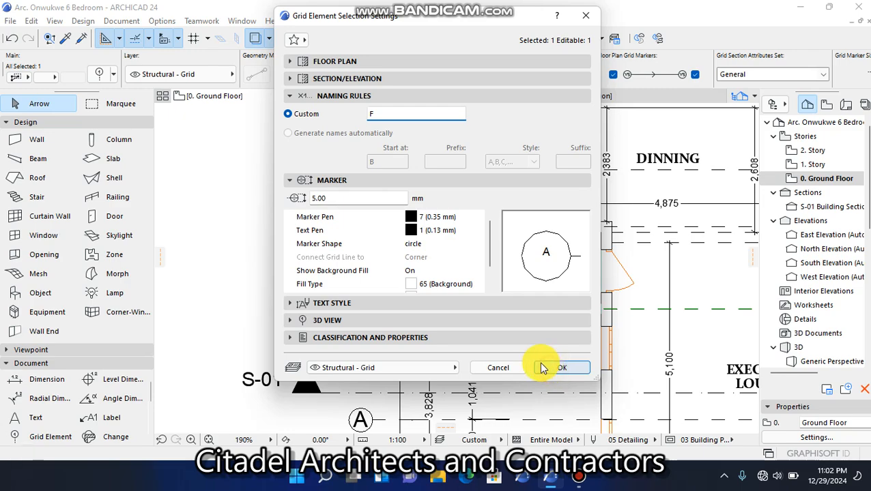
click(305, 233)
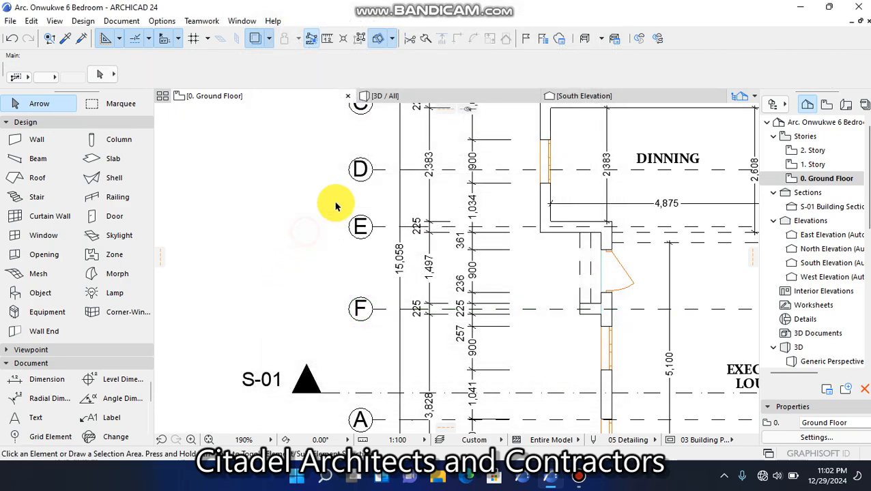
Rename the grid line just below the S-01 section line, across the EXECUTIVE LOUNGE, as G and clear the selection
scroll(355, 245, down, 4)
scroll(369, 321, up, 3)
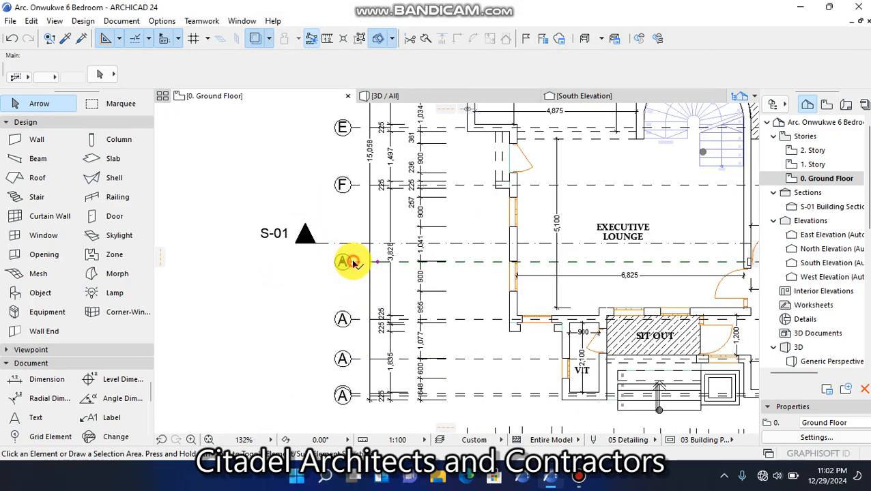
click(352, 262)
click(100, 76)
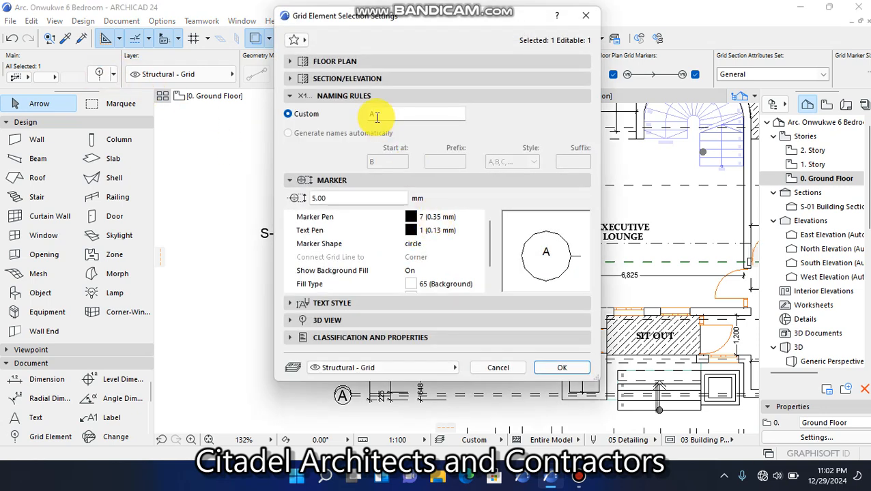
text(G)
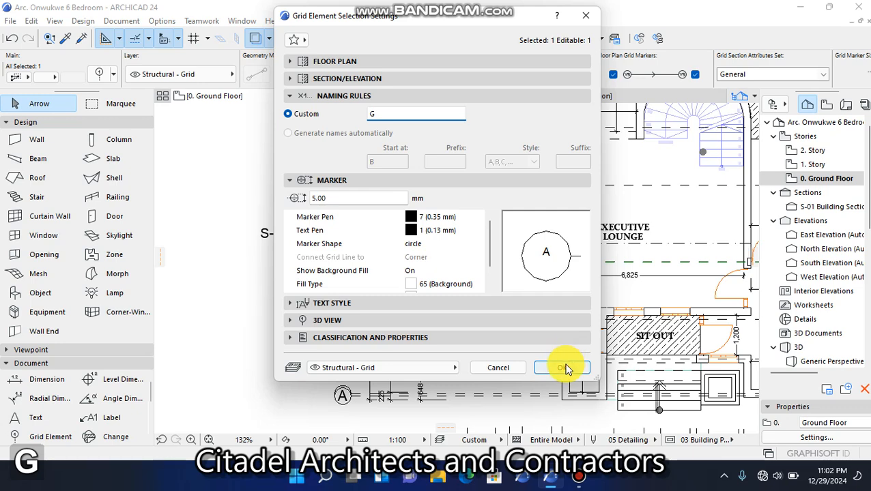
key(Return)
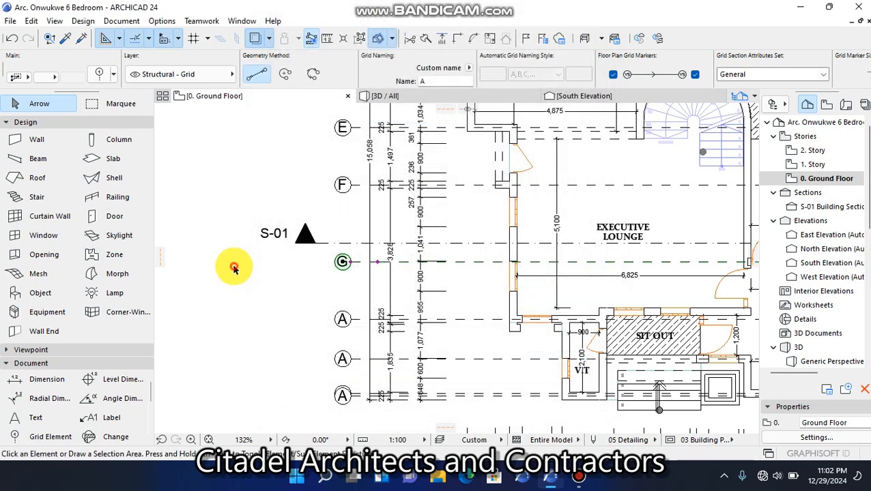
click(234, 266)
Rename the grid line on the EXECUTIVE LOUNGE's lower wall, directly below grid line G, as H and clear the selection
scroll(327, 372, up, 2)
click(367, 301)
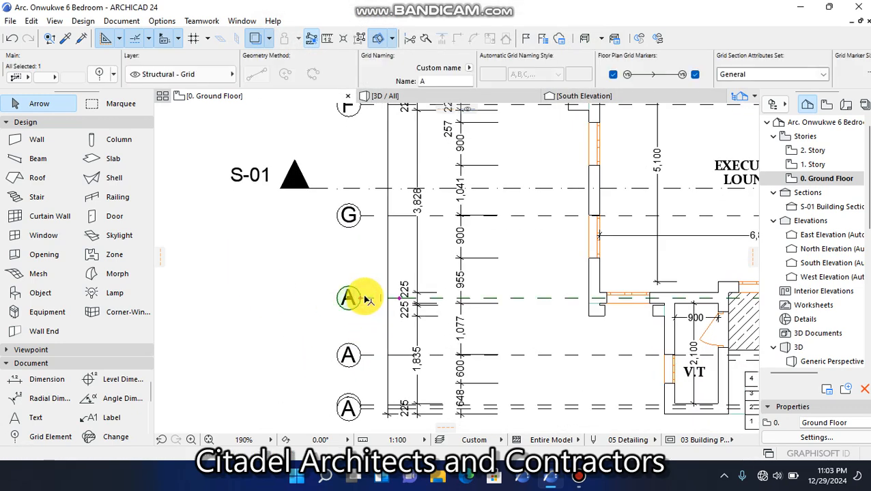
click(101, 76)
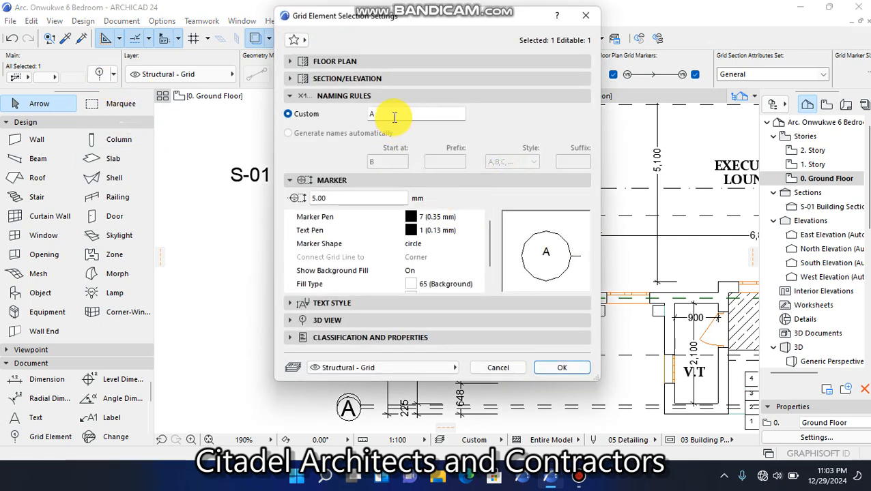
drag(408, 22, 546, 21)
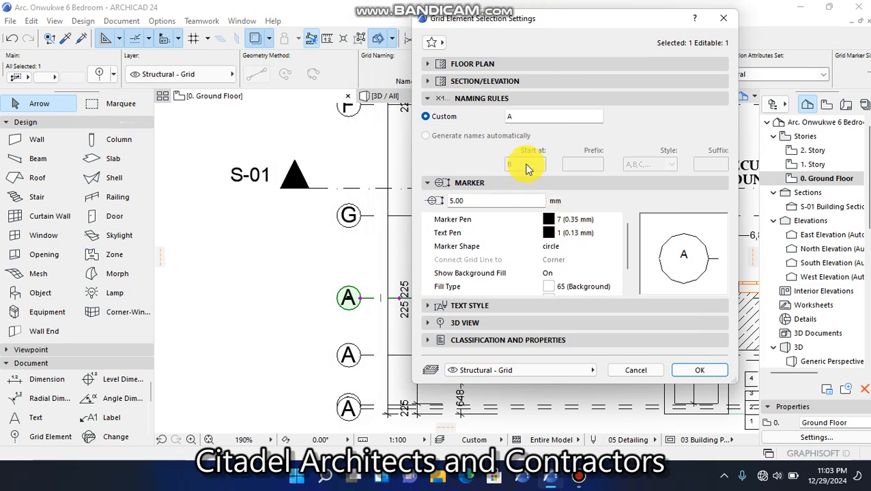
text(H)
click(686, 374)
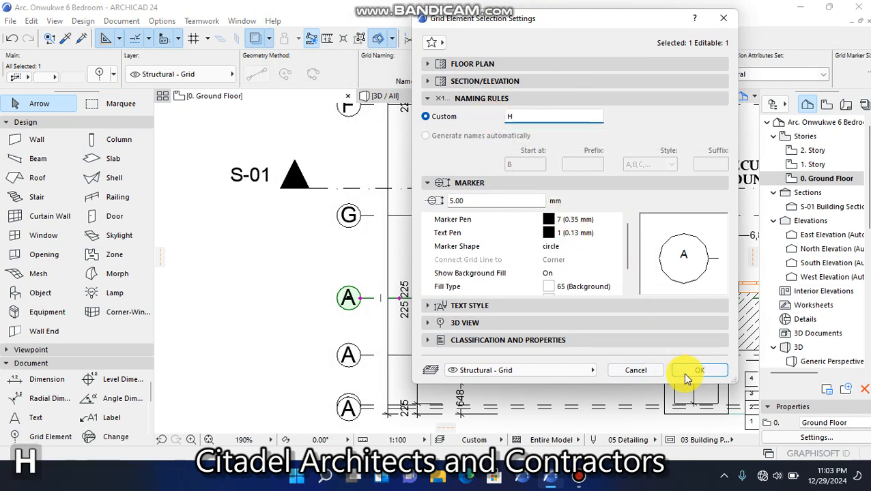
click(312, 271)
Rename the grid line running through the V.T room, directly below grid line H, as I and clear the selection
scroll(356, 221, down, 4)
scroll(362, 300, up, 4)
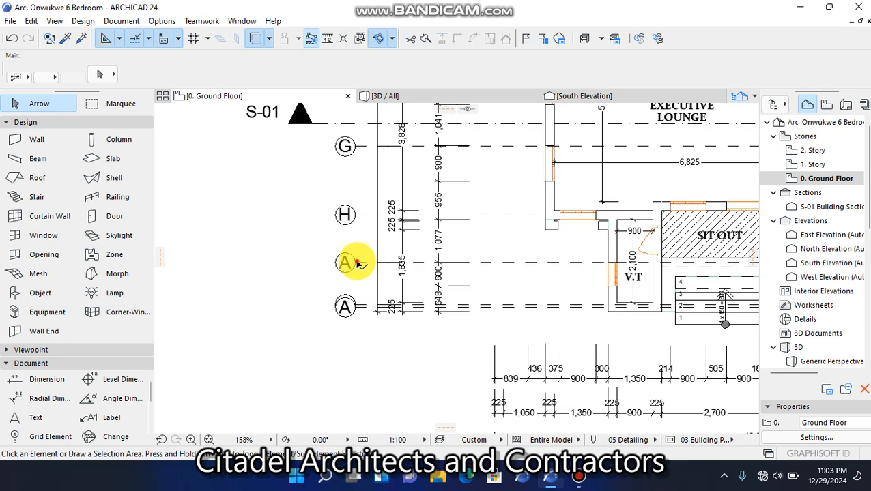
click(348, 262)
click(99, 77)
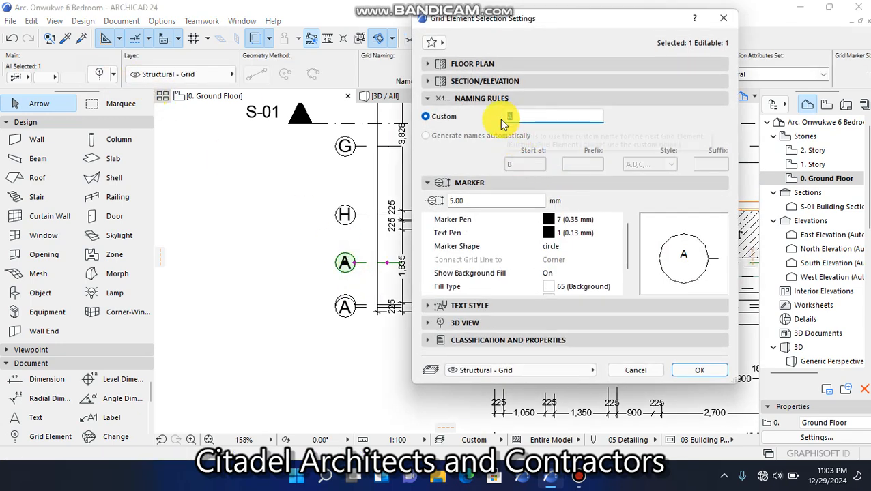
text(I)
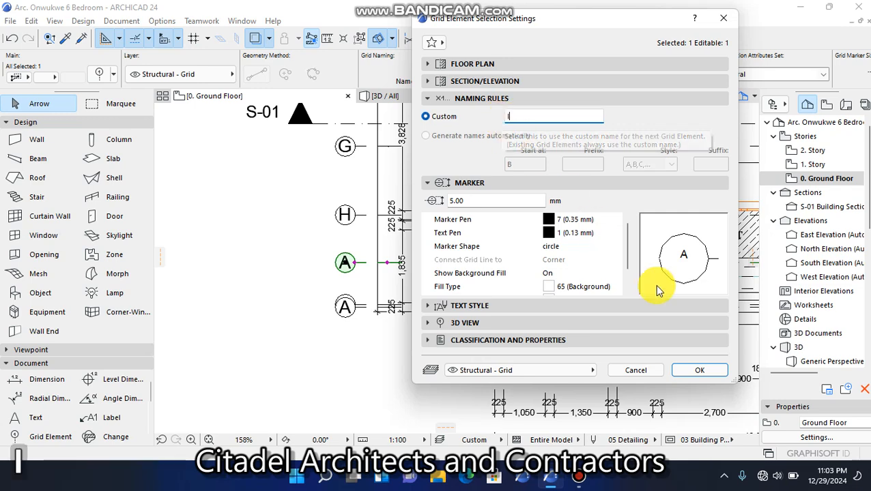
click(697, 370)
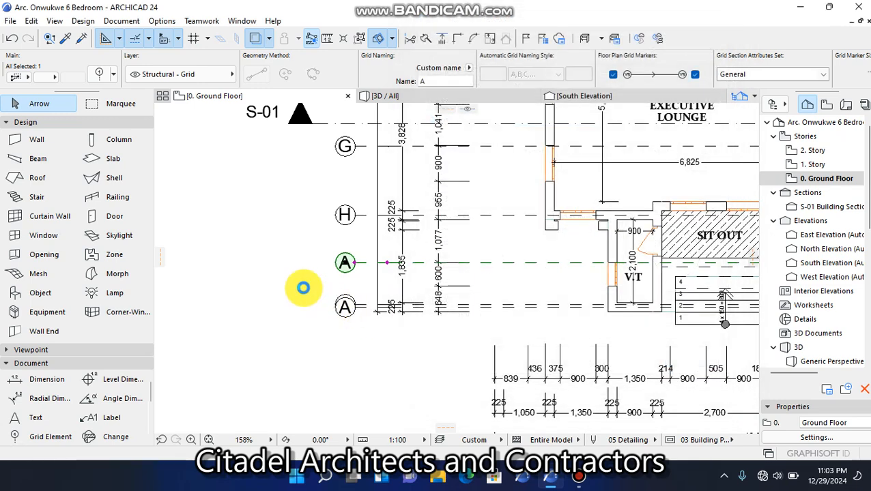
click(304, 286)
Try staggering the marker of the upper overlapping A grid line upward toward grid I, and undo the stretch
scroll(353, 311, up, 5)
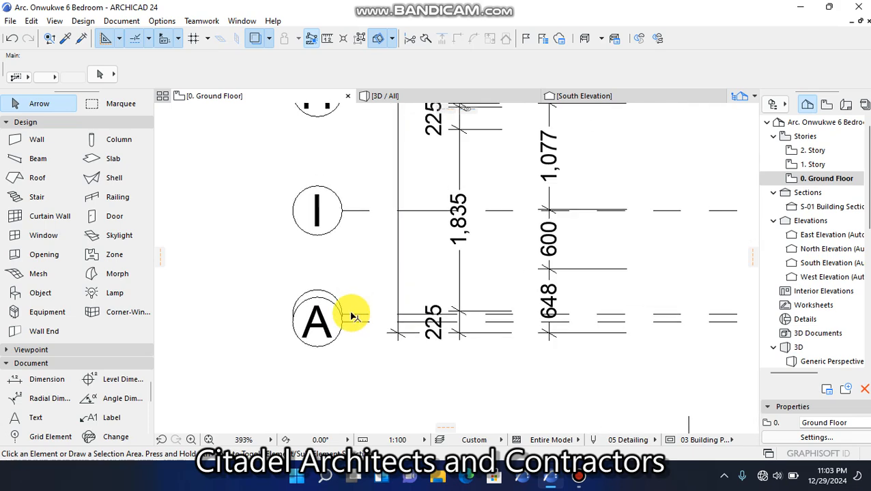
click(348, 317)
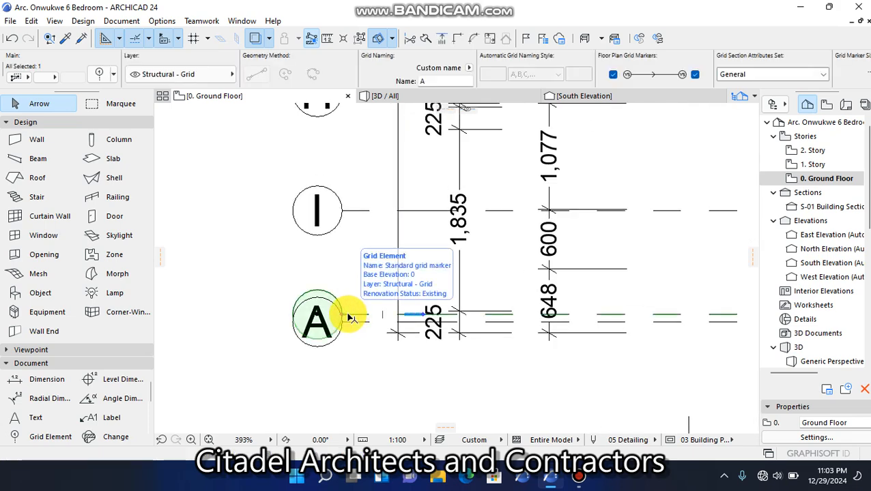
scroll(348, 317, up, 1)
key(Escape)
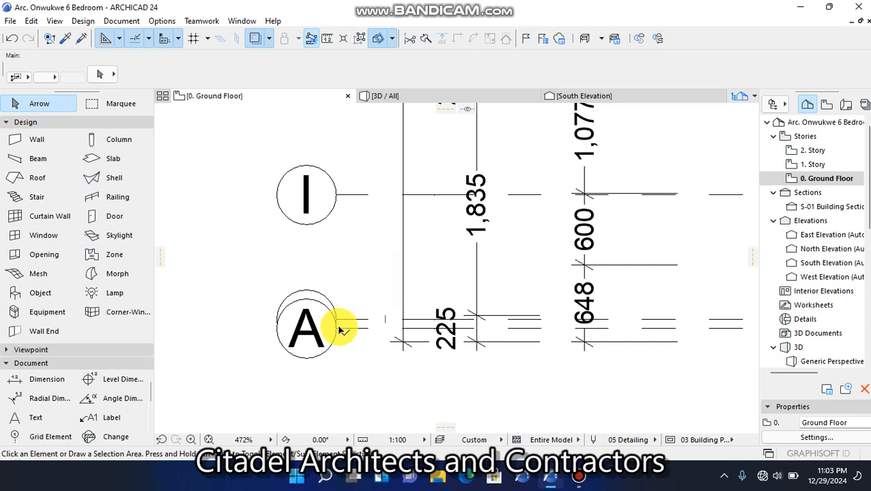
click(338, 324)
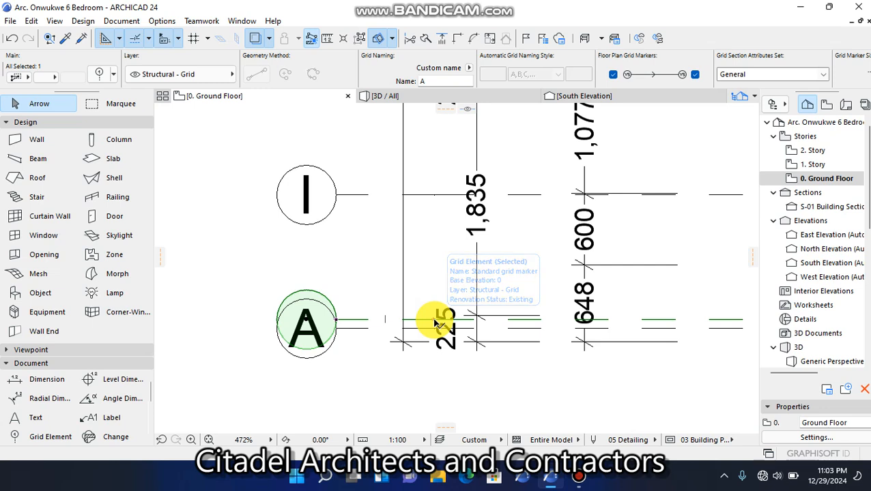
click(434, 320)
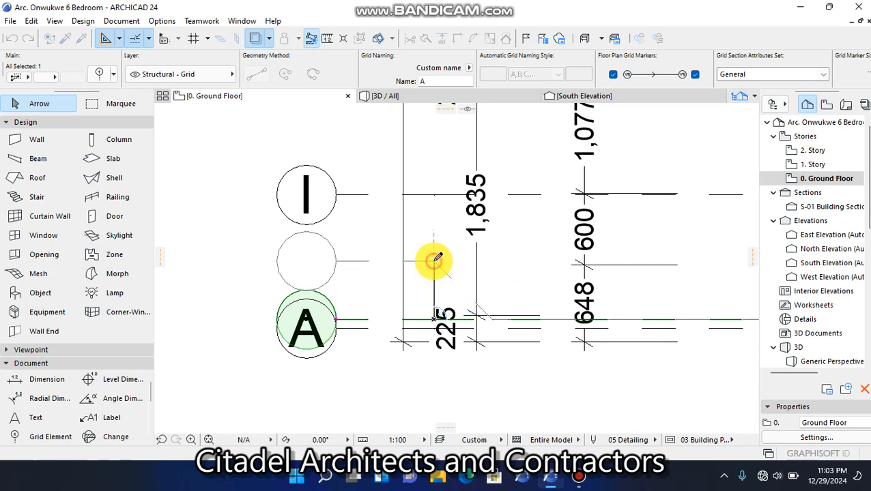
click(432, 260)
key(Escape)
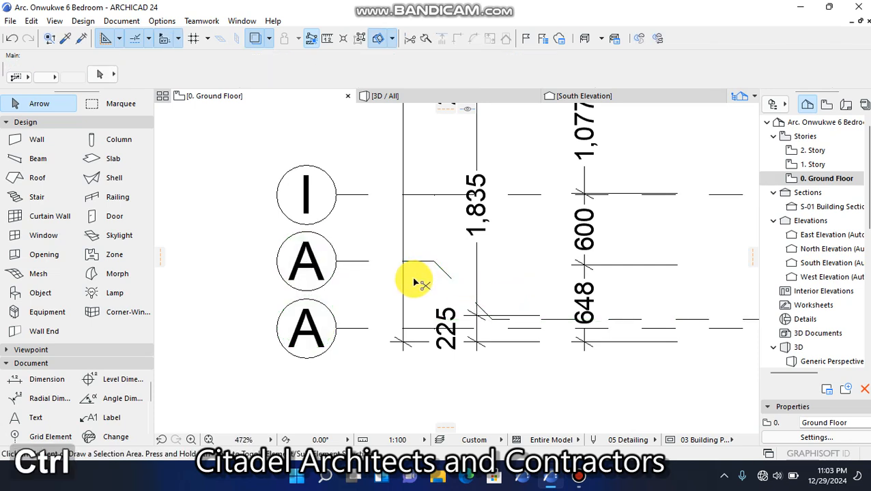
key(ctrl+z)
key(Escape)
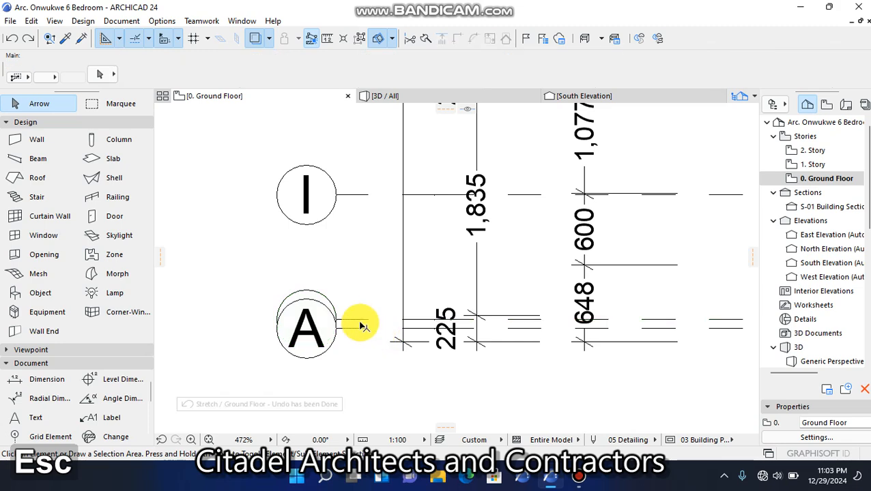
Stagger the upper of the two overlapping A grid markers upward into the gap below the grid I marker
click(359, 321)
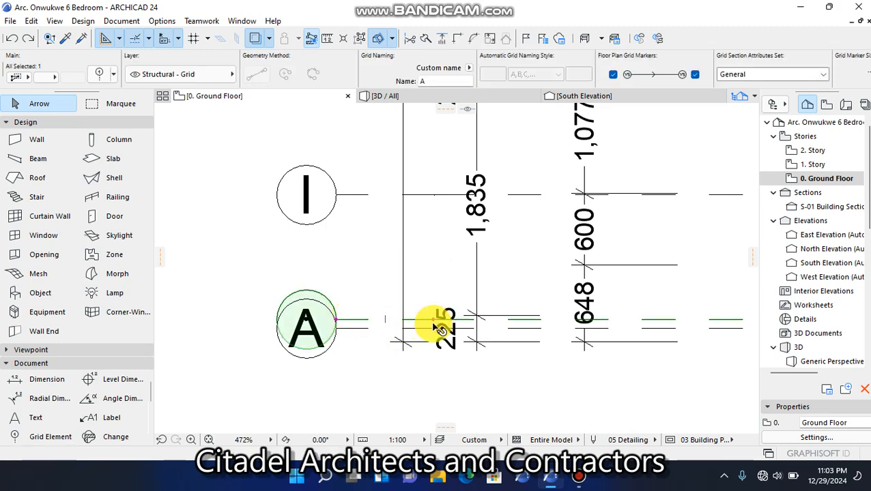
scroll(436, 325, up, 3)
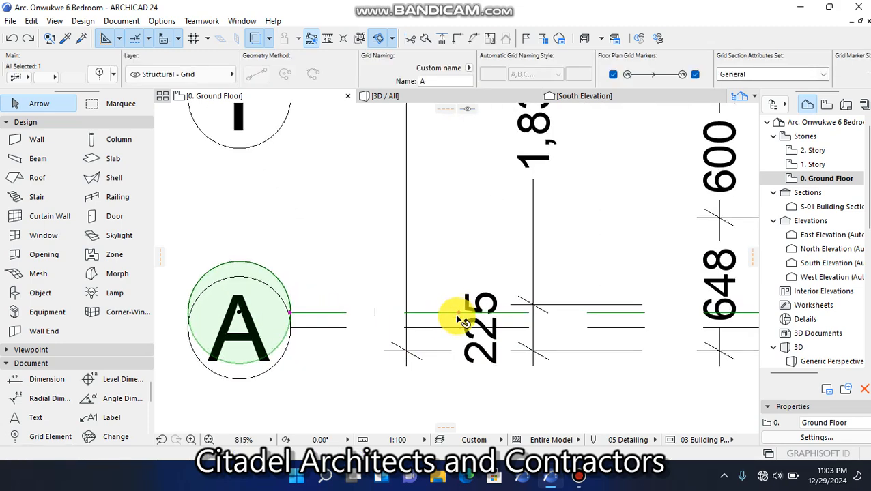
scroll(292, 317, up, 3)
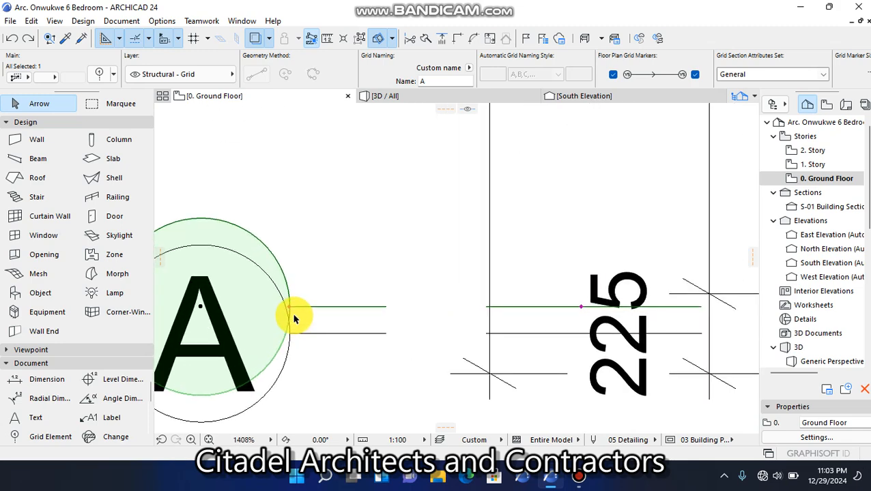
click(573, 307)
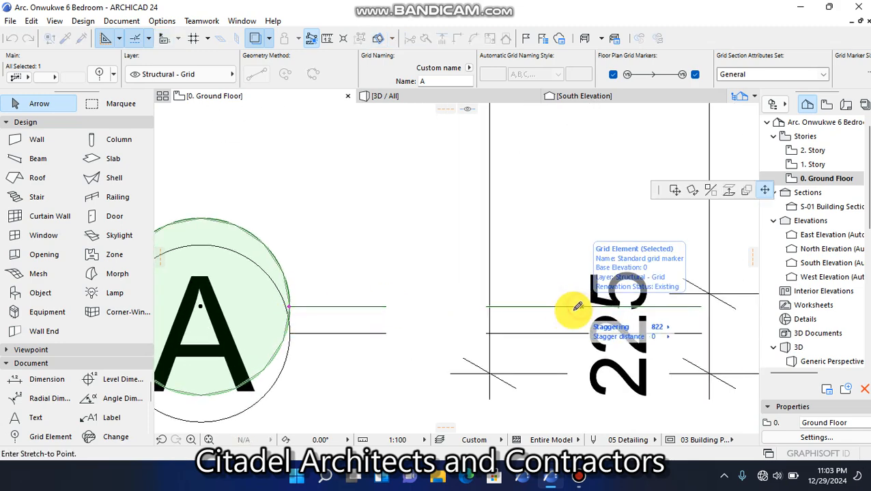
scroll(559, 311, down, 6)
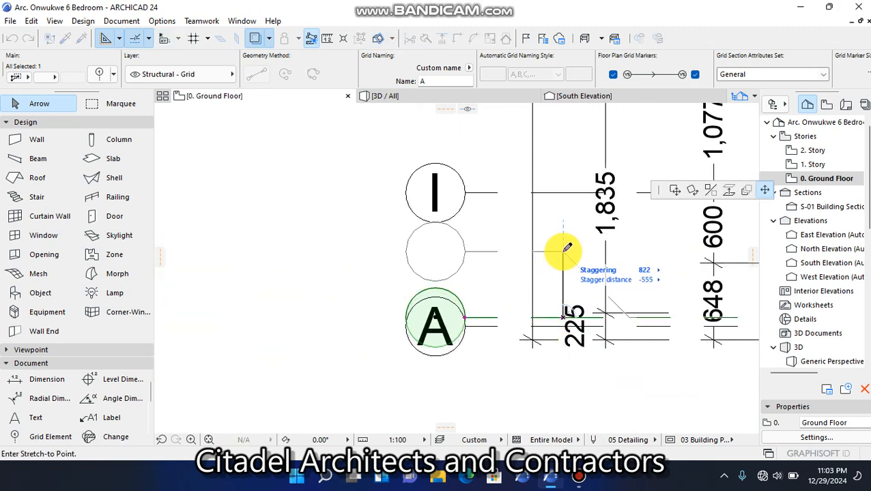